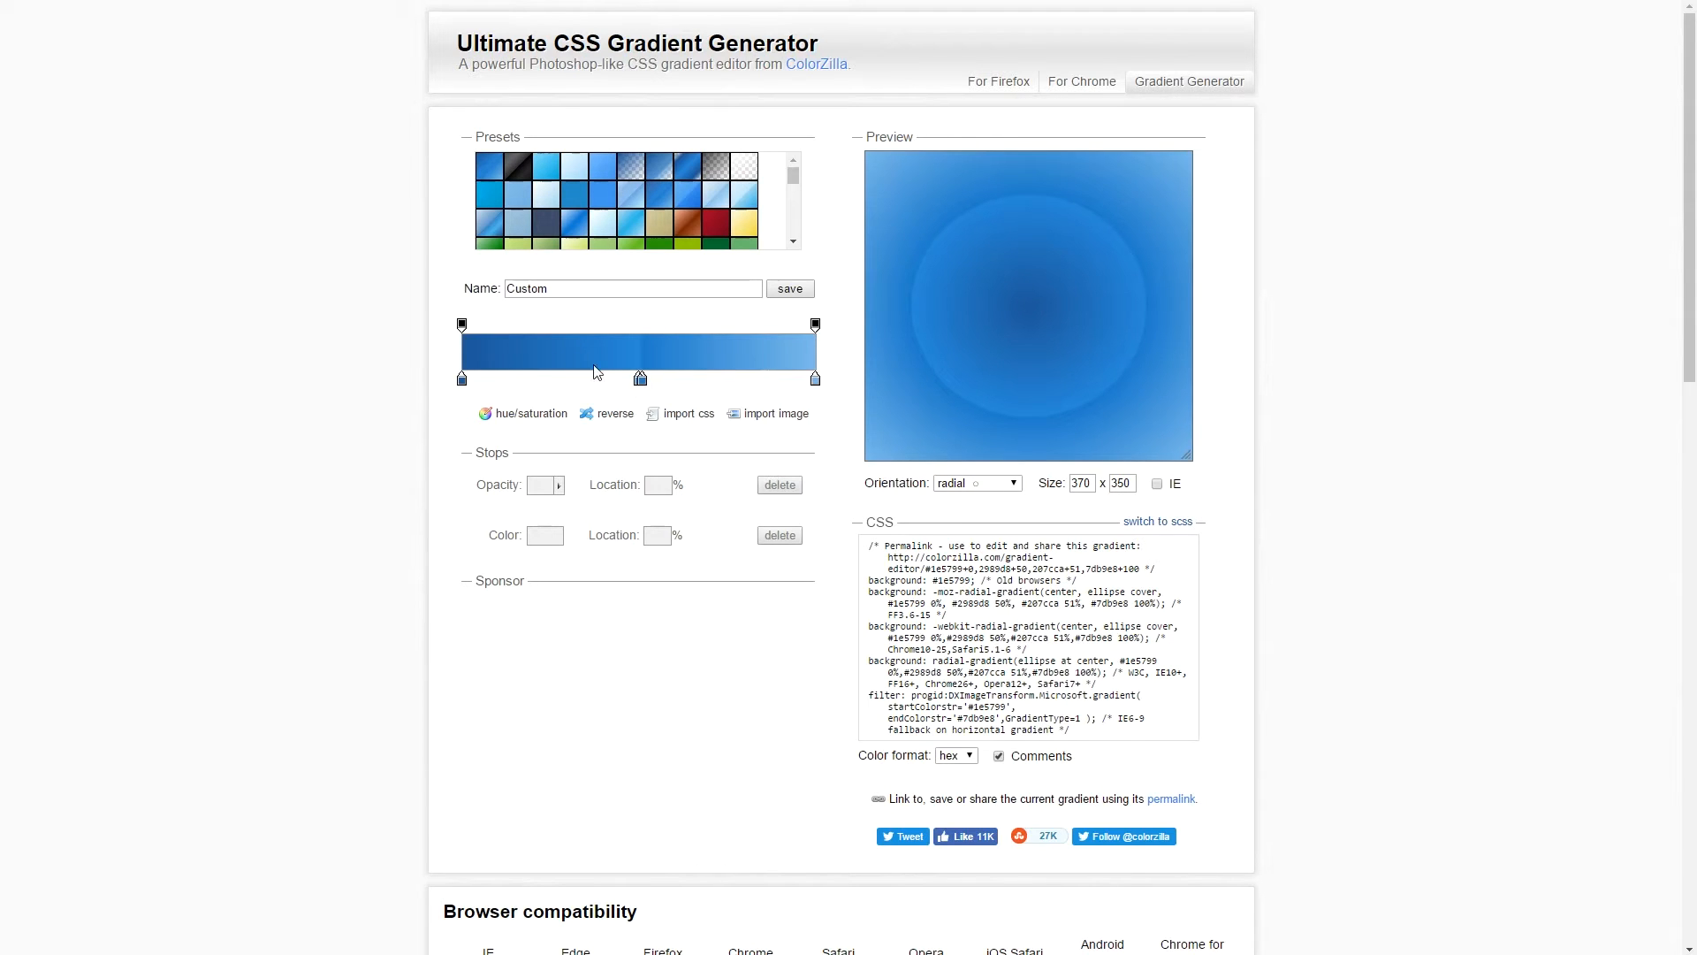
# Remove the two middle color stops from the gradient and set the start stop's color to #FCBC8A.
pyautogui.moveTo(640, 380); pyautogui.dragTo(257, 443)
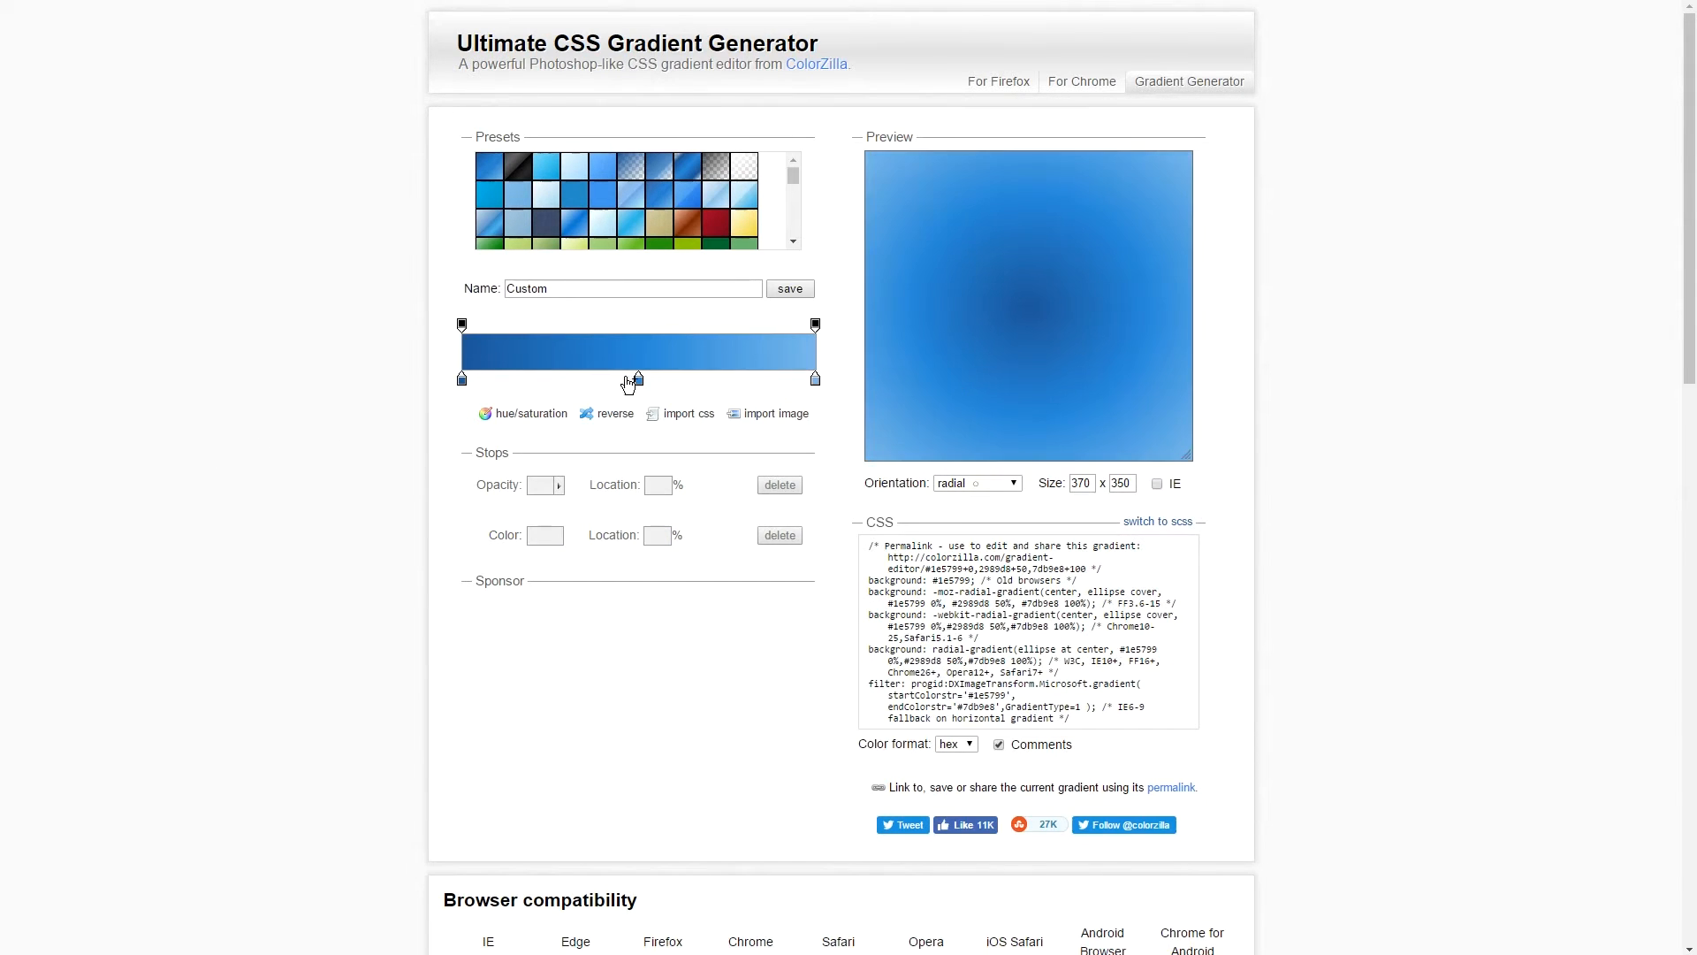
pyautogui.moveTo(639, 380); pyautogui.dragTo(296, 382)
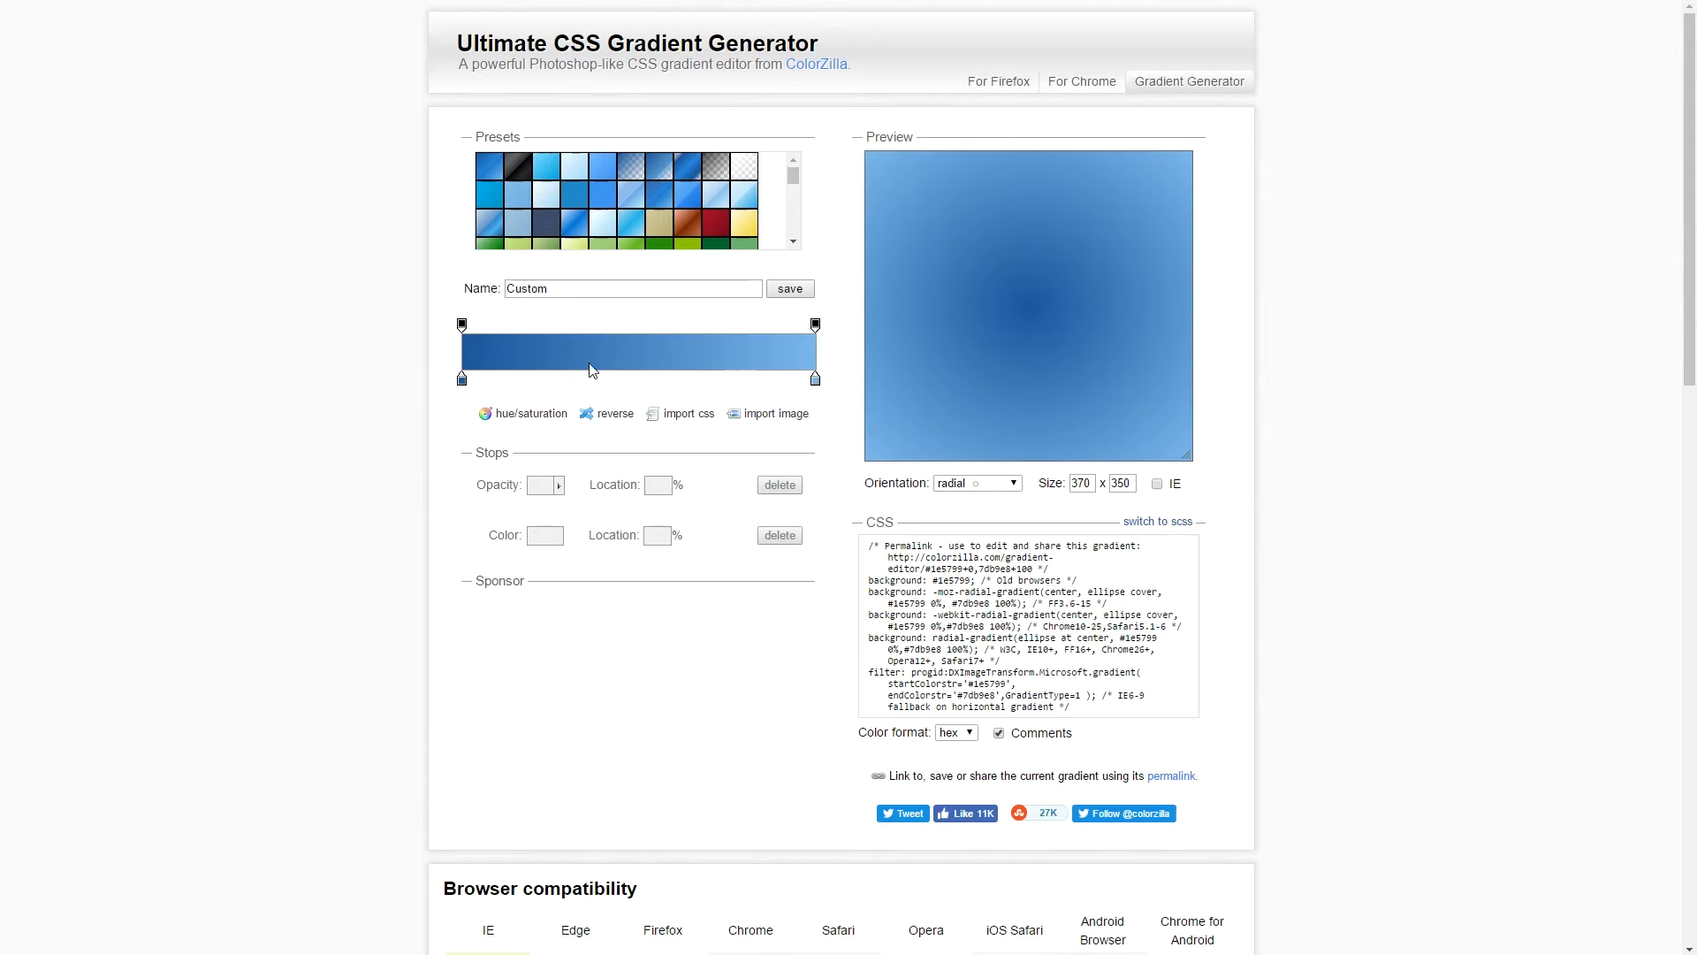
pyautogui.doubleClick(461, 378)
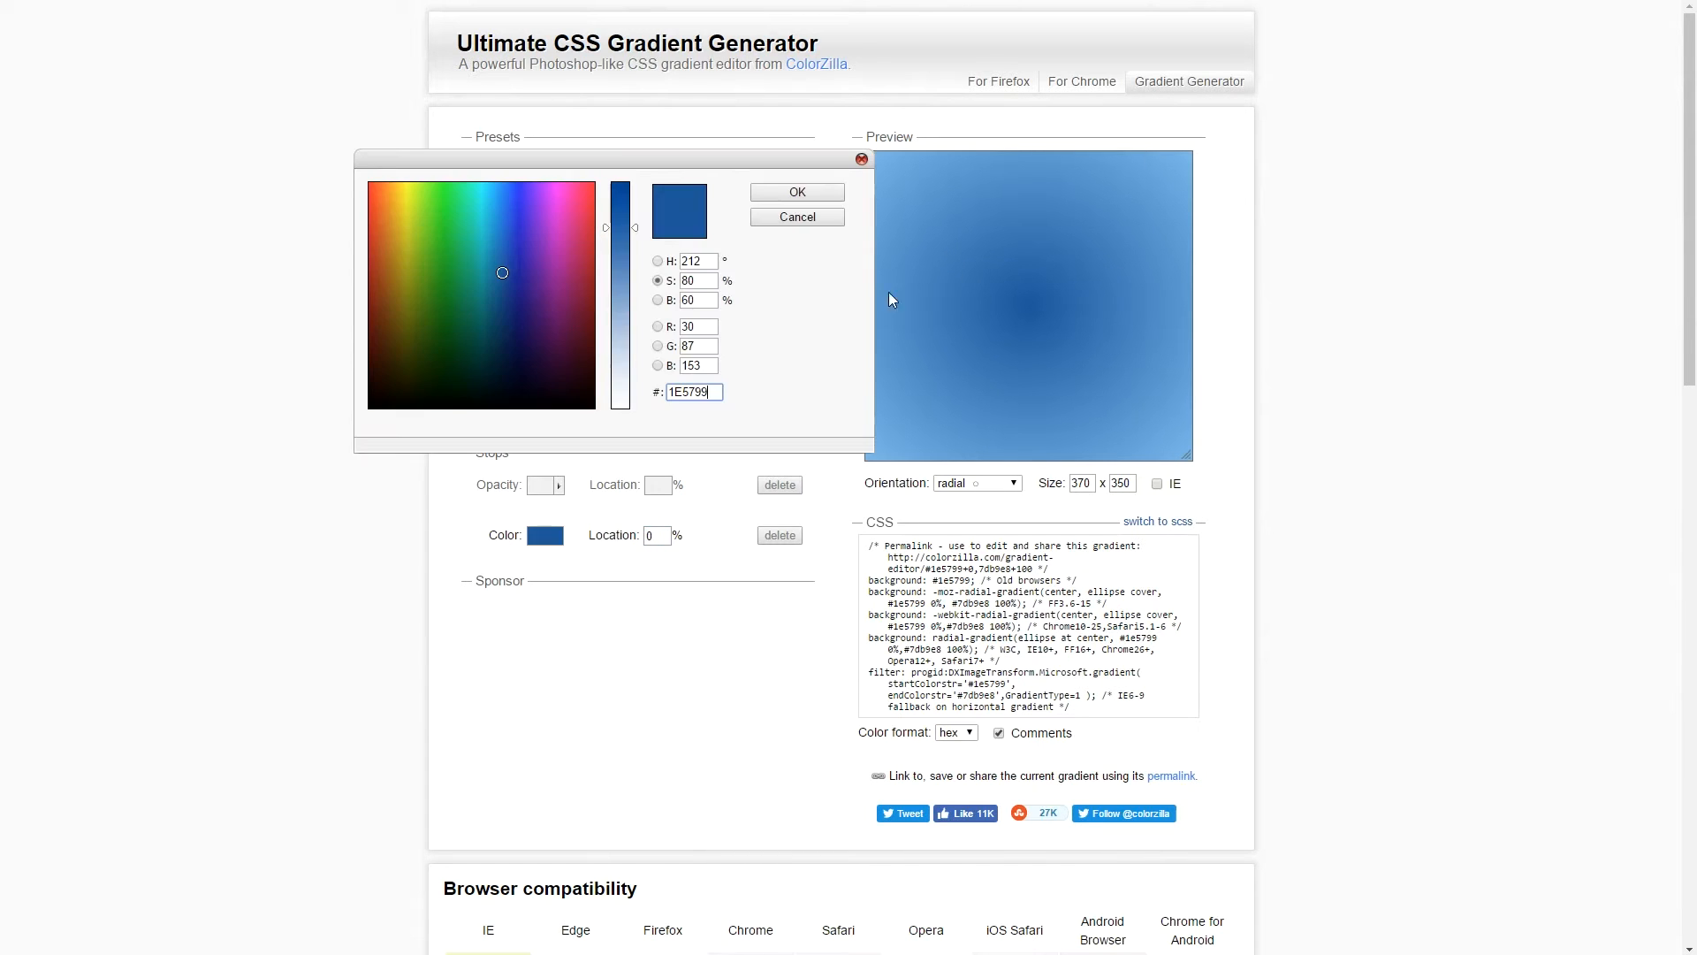
pyautogui.moveTo(721, 392); pyautogui.dragTo(590, 406)
pyautogui.write('FCBC8')
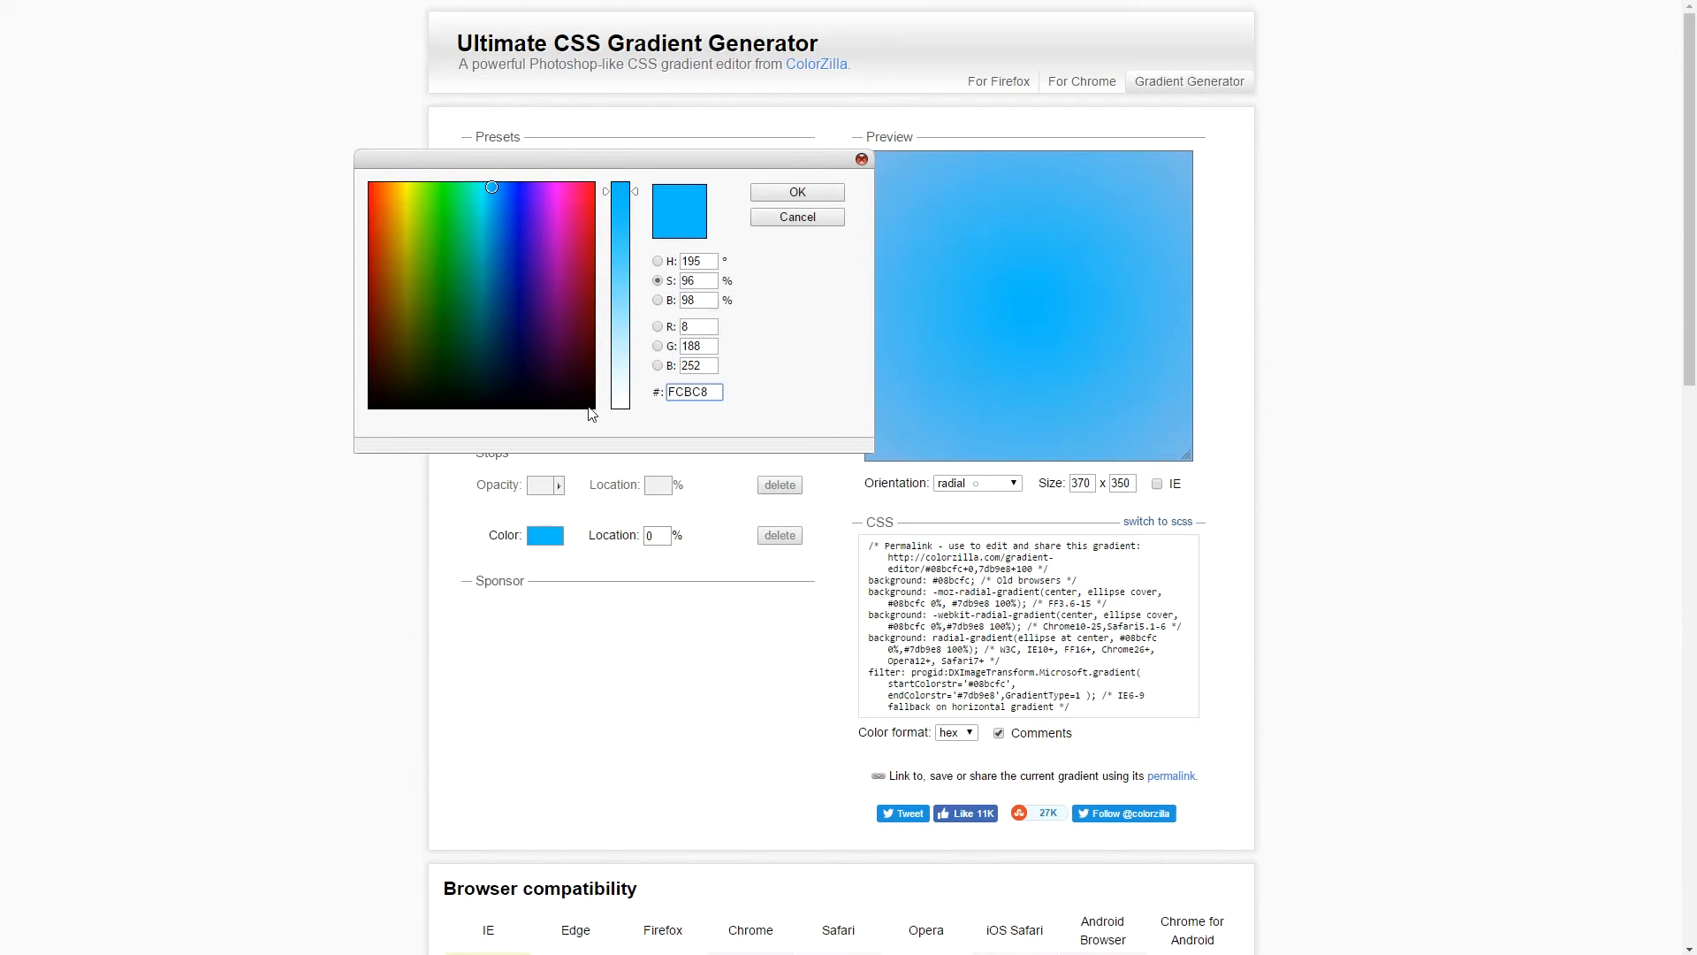
pyautogui.click(797, 193)
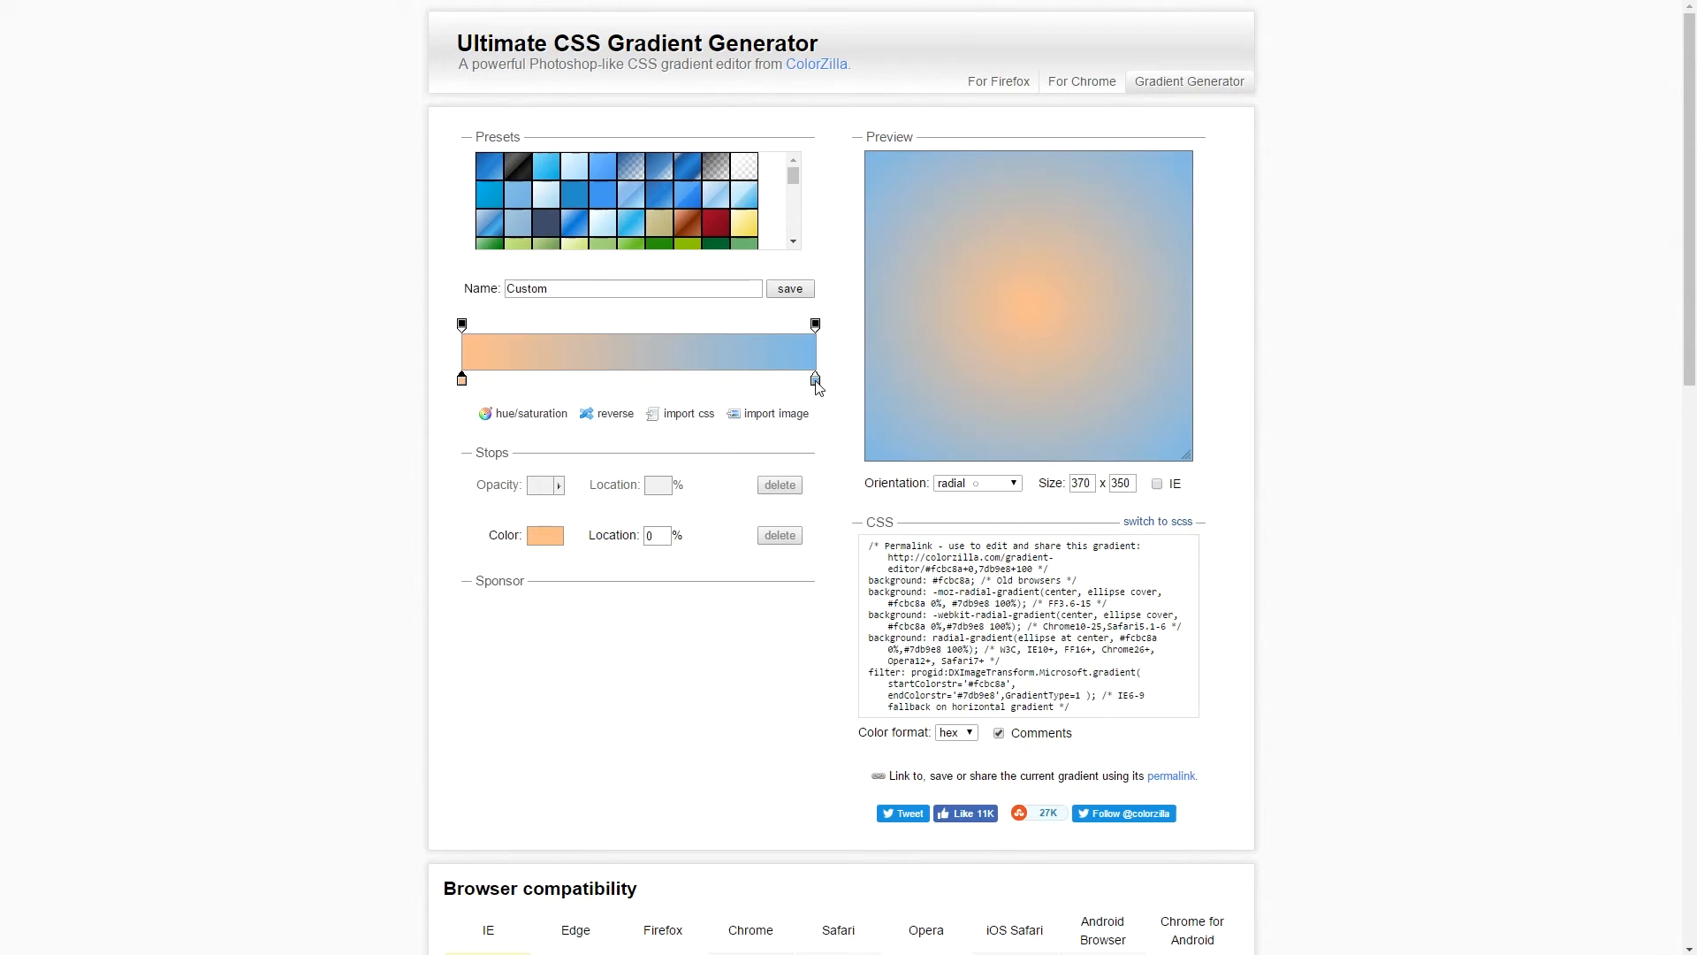
# Set the color of the gradient's end stop to #FE8727.
pyautogui.doubleClick(819, 389)
pyautogui.moveTo(707, 391); pyautogui.dragTo(665, 390)
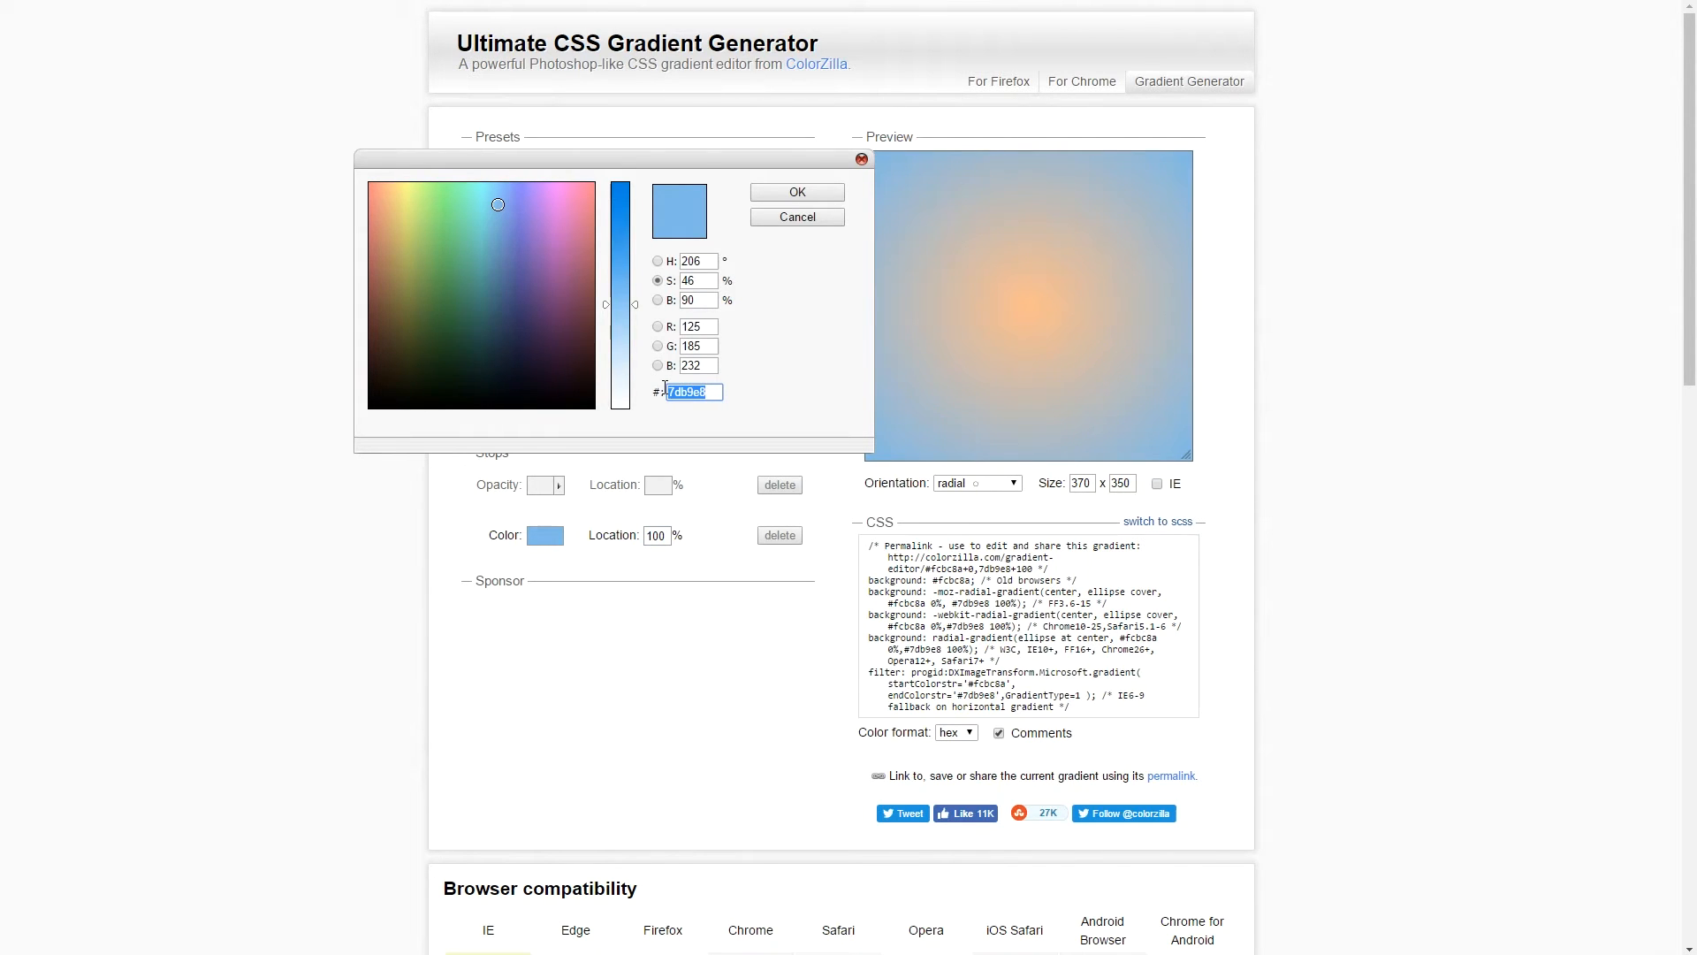
pyautogui.write('FE8727')
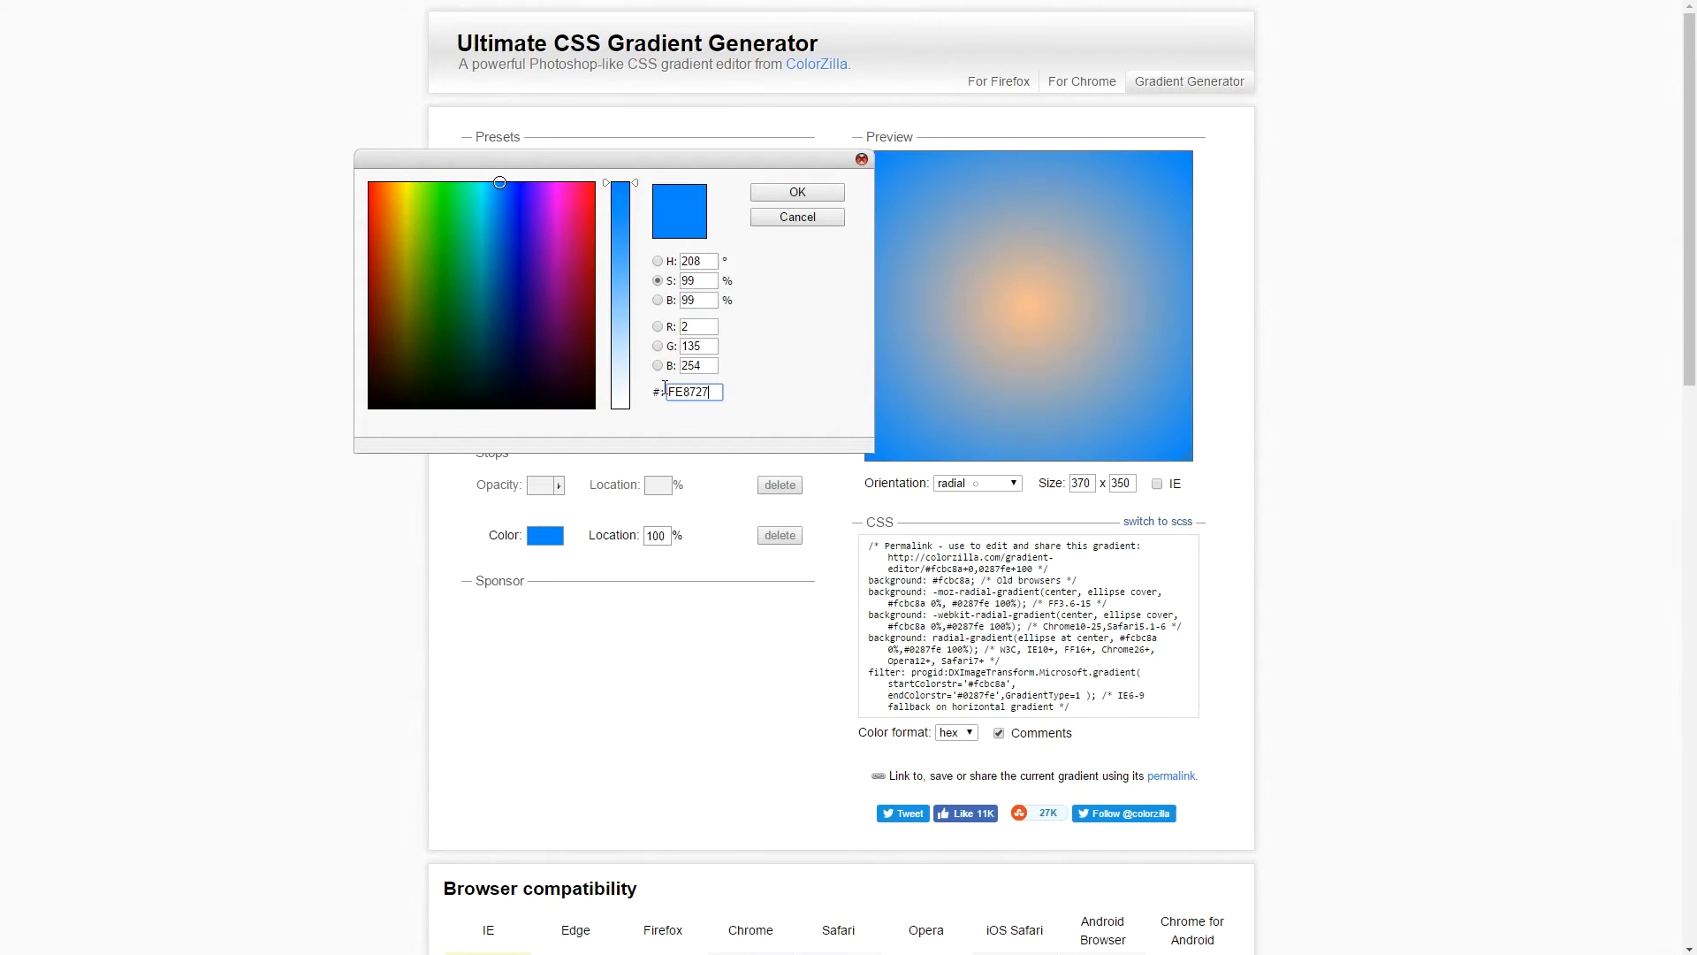
pyautogui.click(829, 195)
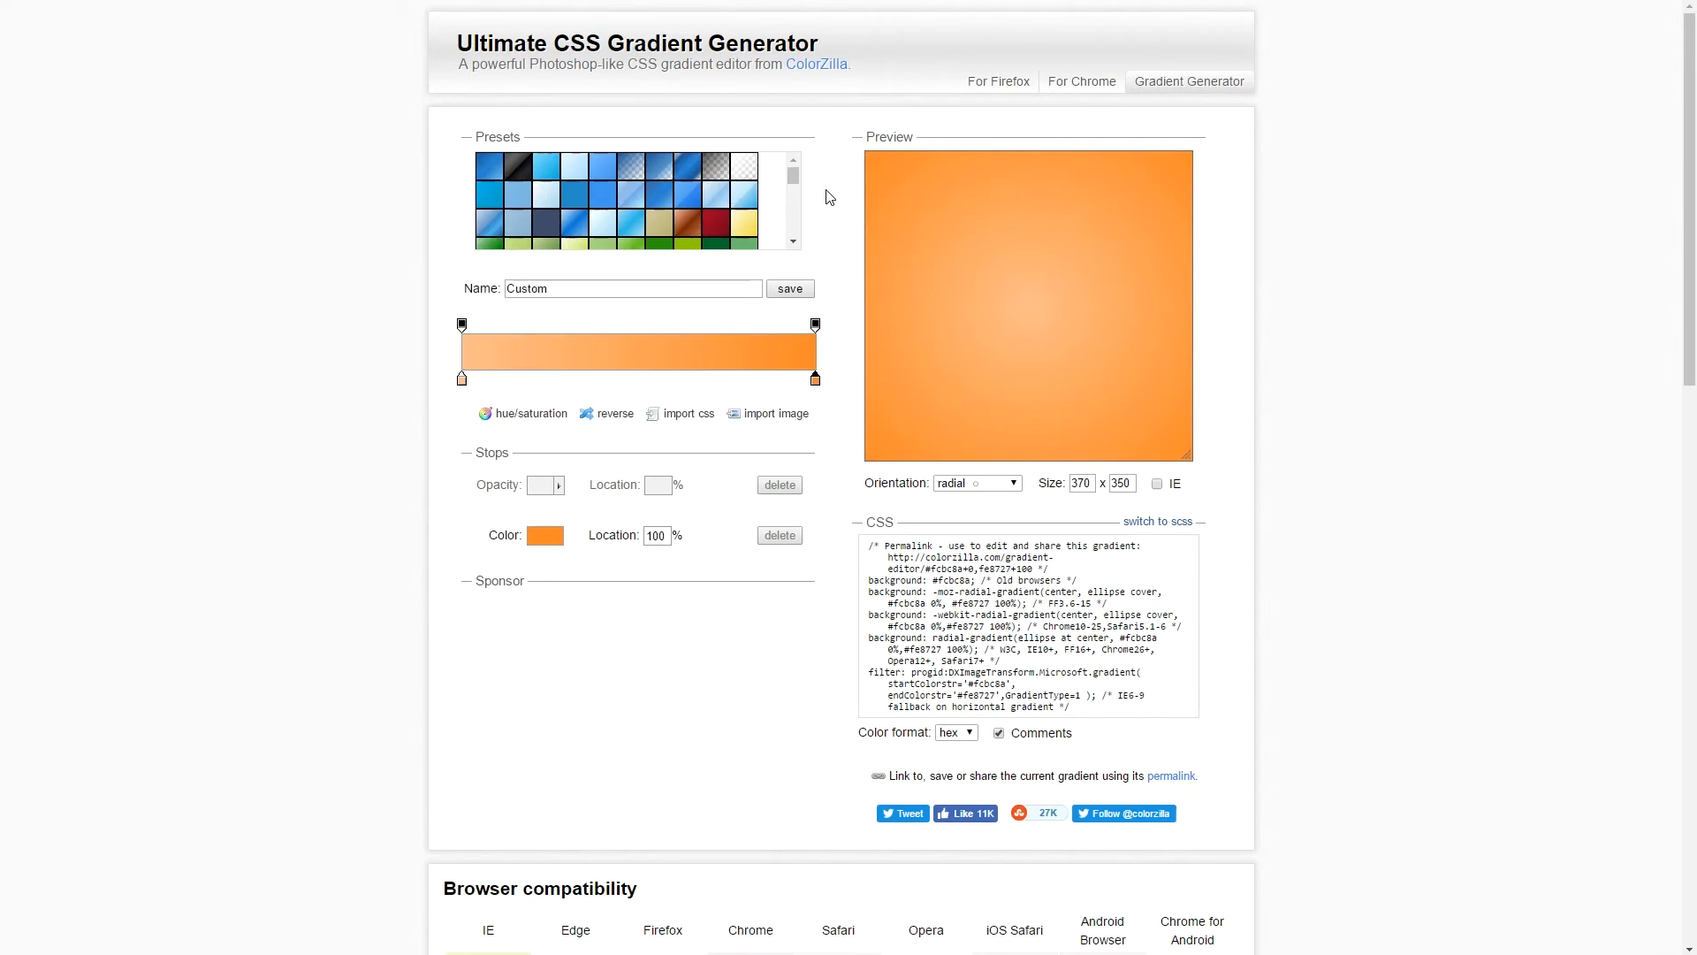
pyautogui.click(535, 416)
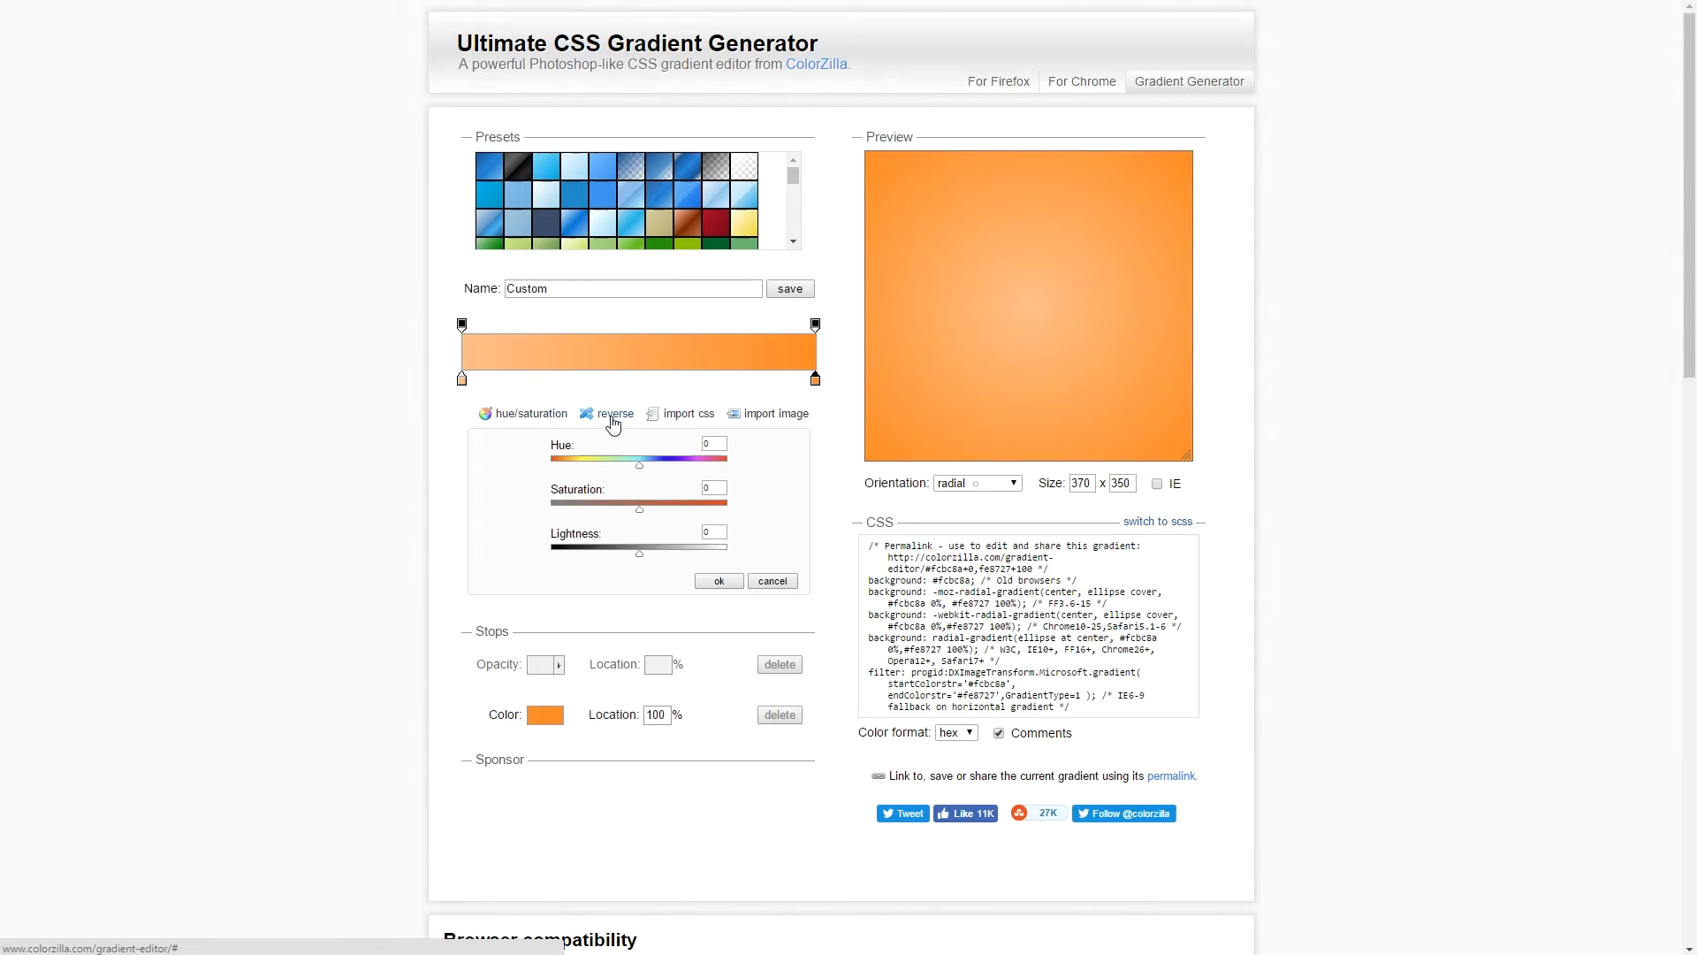
pyautogui.click(772, 579)
pyautogui.click(772, 581)
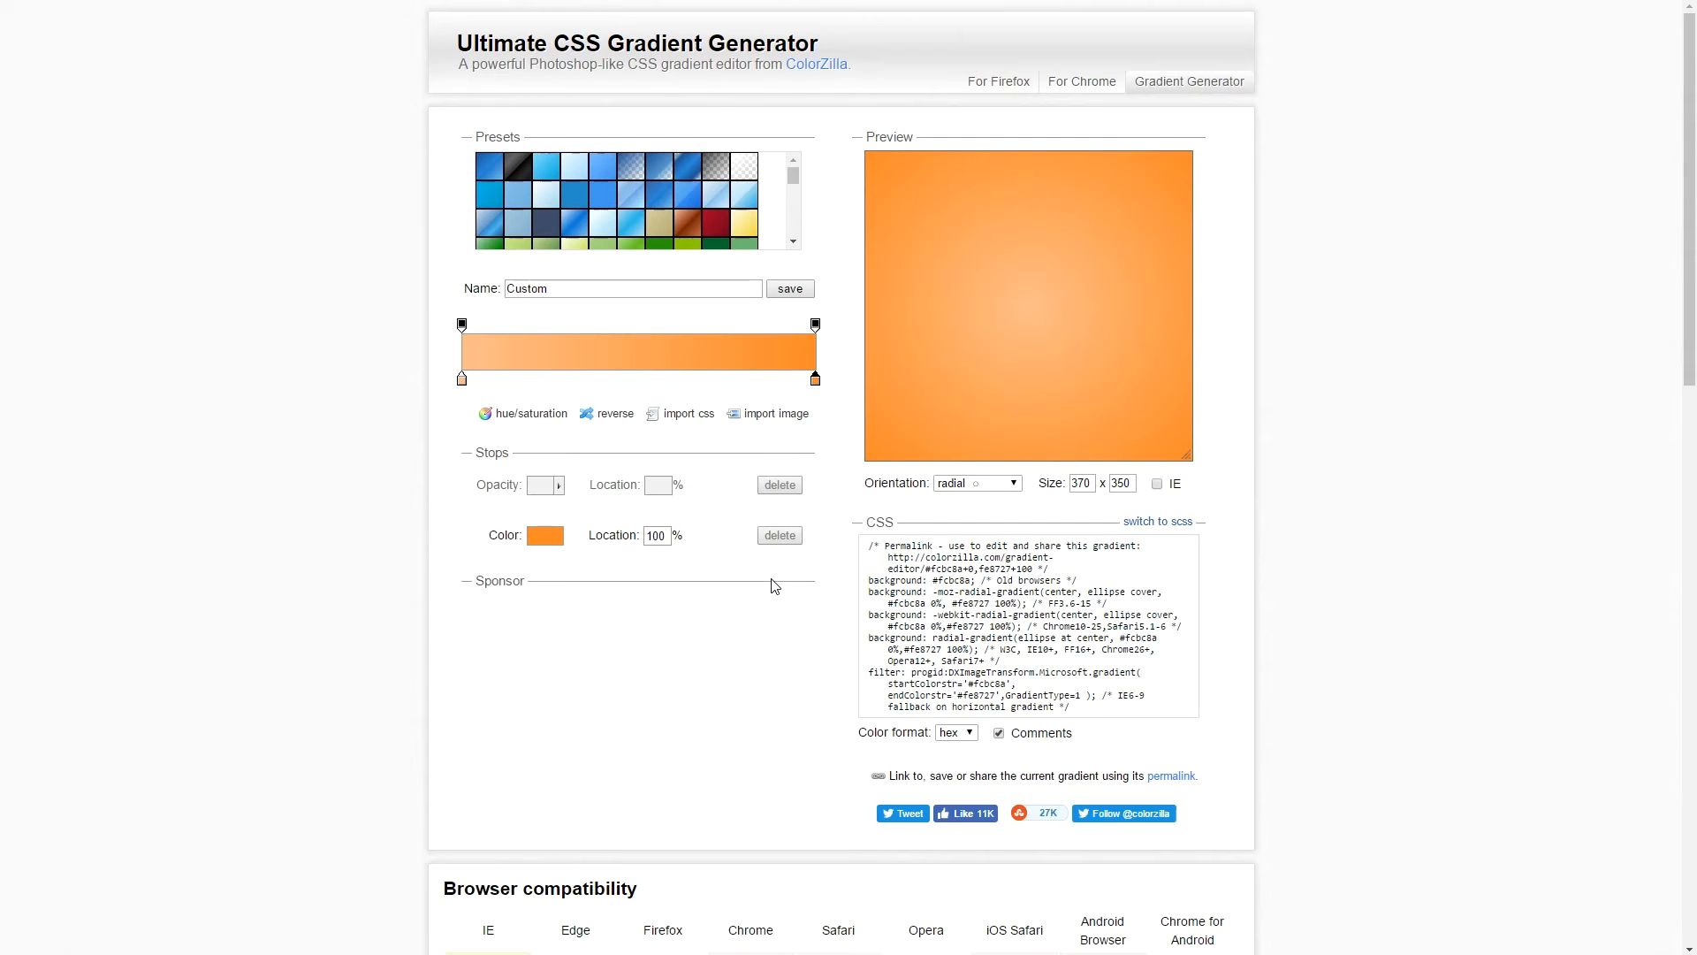
# Adjust the color stops so the start stop sits at 1% and the end stop at 100%.
pyautogui.moveTo(814, 381)
pyautogui.mouseDown()
pyautogui.moveTo(711, 390)
pyautogui.moveTo(831, 398)
pyautogui.mouseUp()
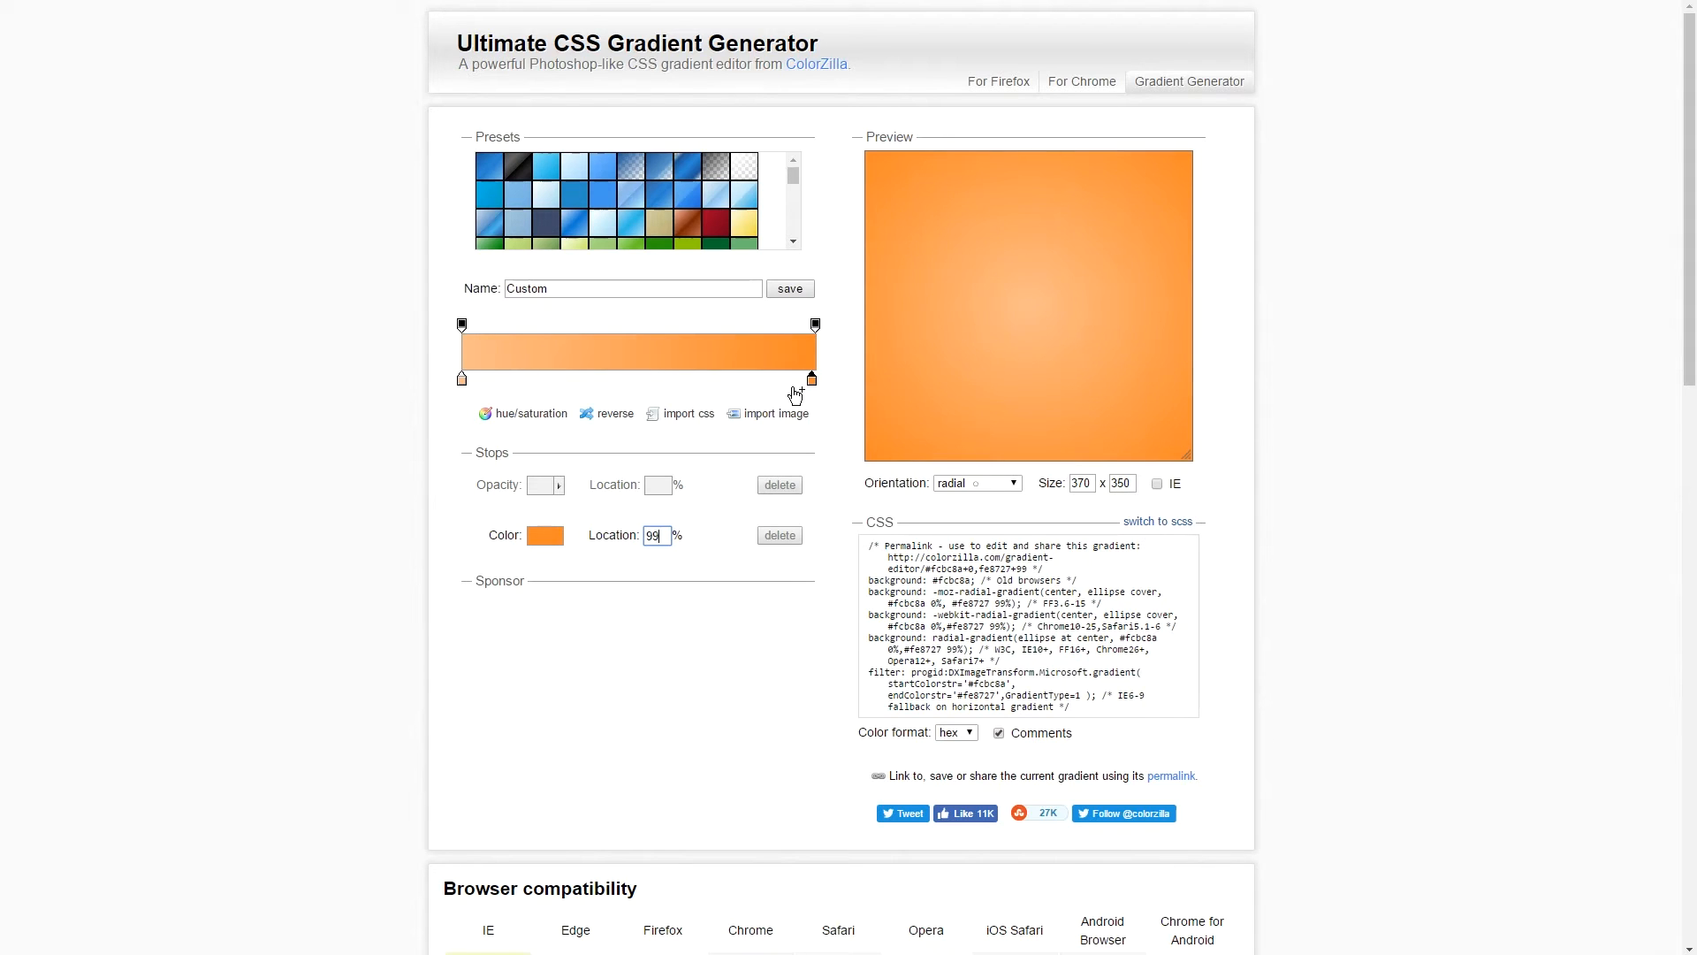
pyautogui.moveTo(462, 382)
pyautogui.mouseDown()
pyautogui.moveTo(608, 392)
pyautogui.moveTo(442, 383)
pyautogui.mouseUp()
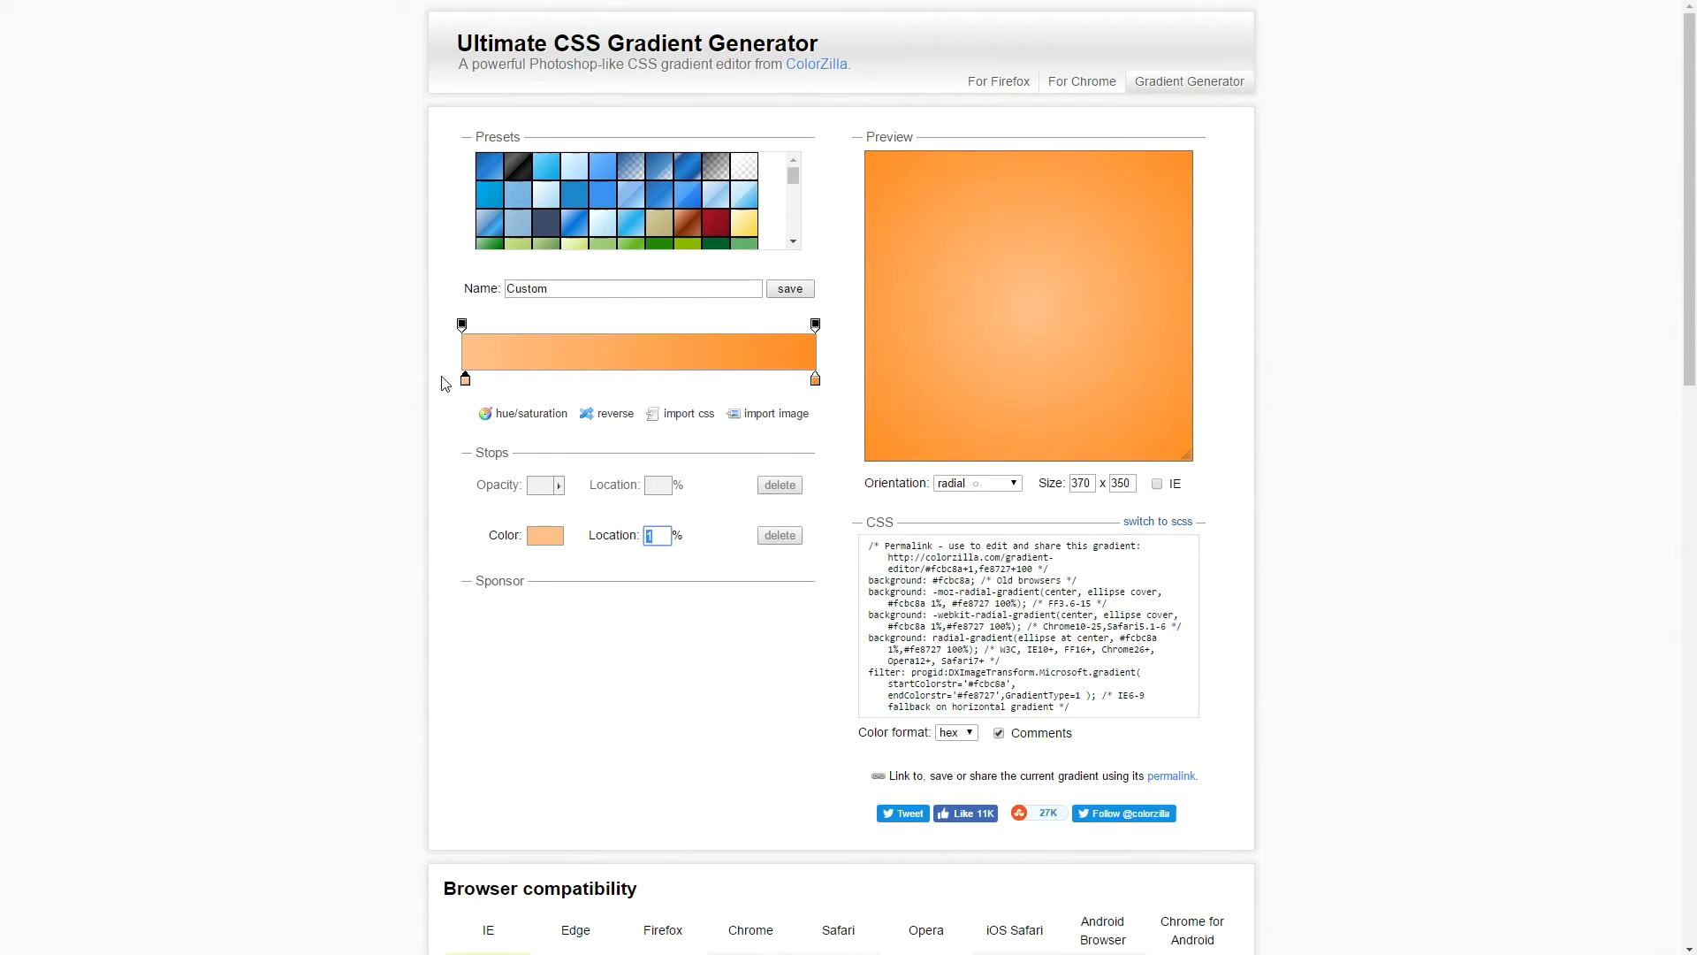
# Copy the generated CSS code of the orange radial gradient, including its comments.
pyautogui.moveTo(980, 590)
pyautogui.click(999, 734)
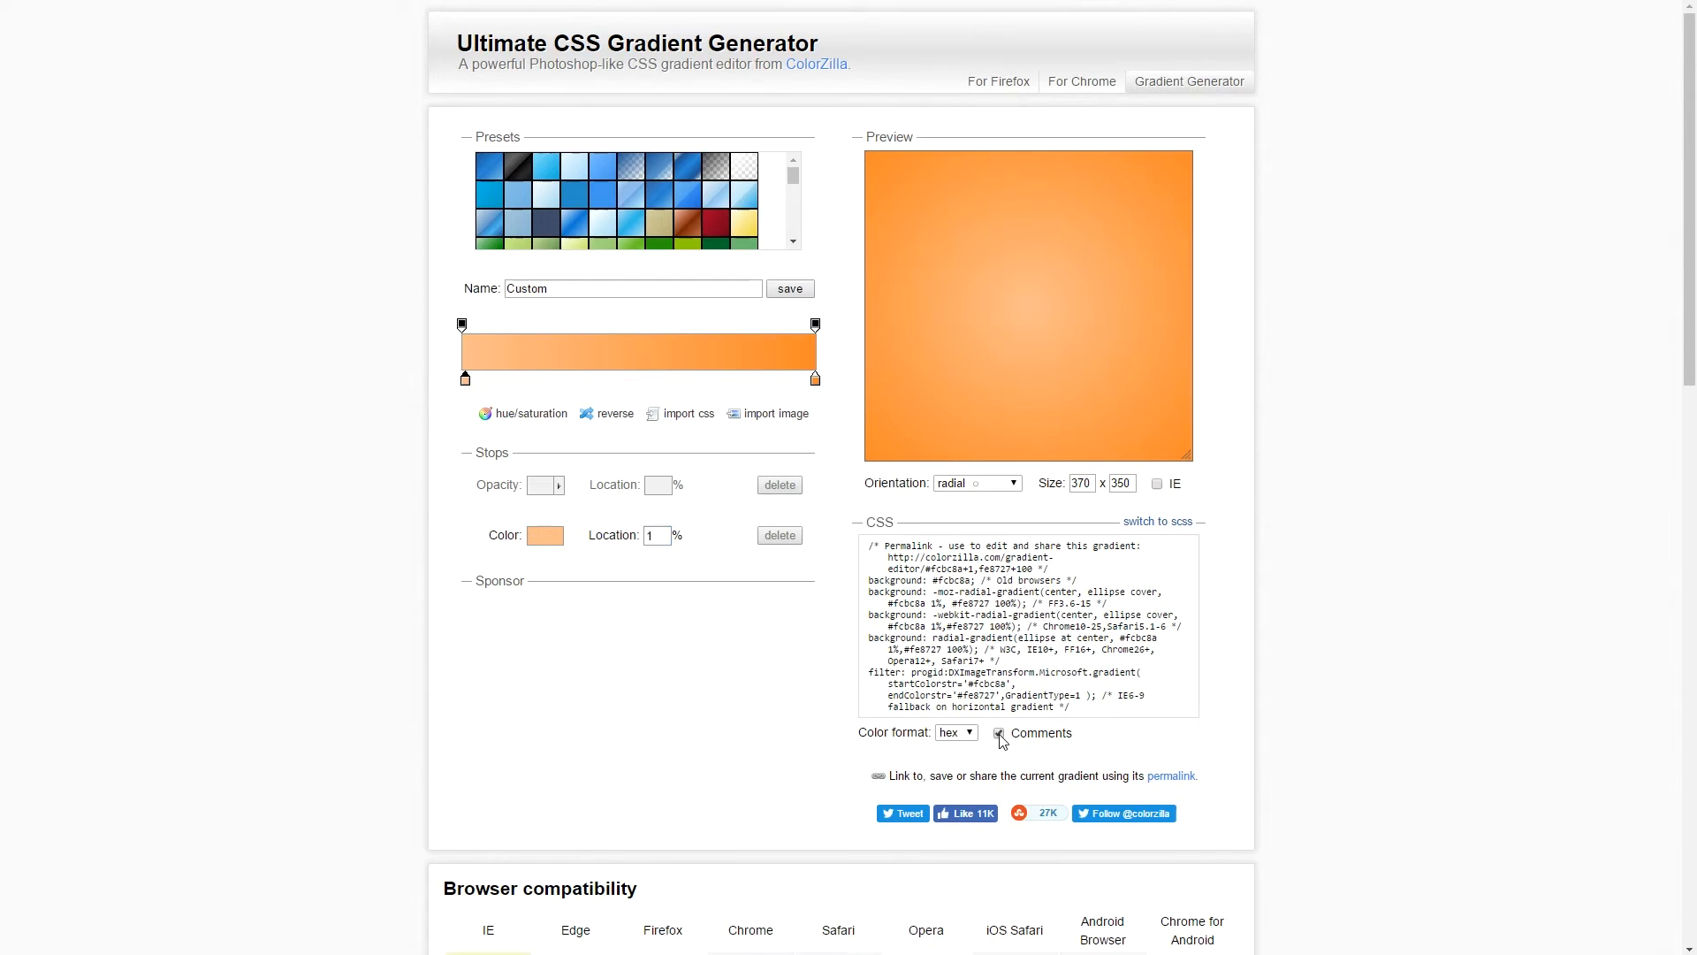
pyautogui.click(999, 675)
pyautogui.moveTo(1095, 570); pyautogui.dragTo(890, 543)
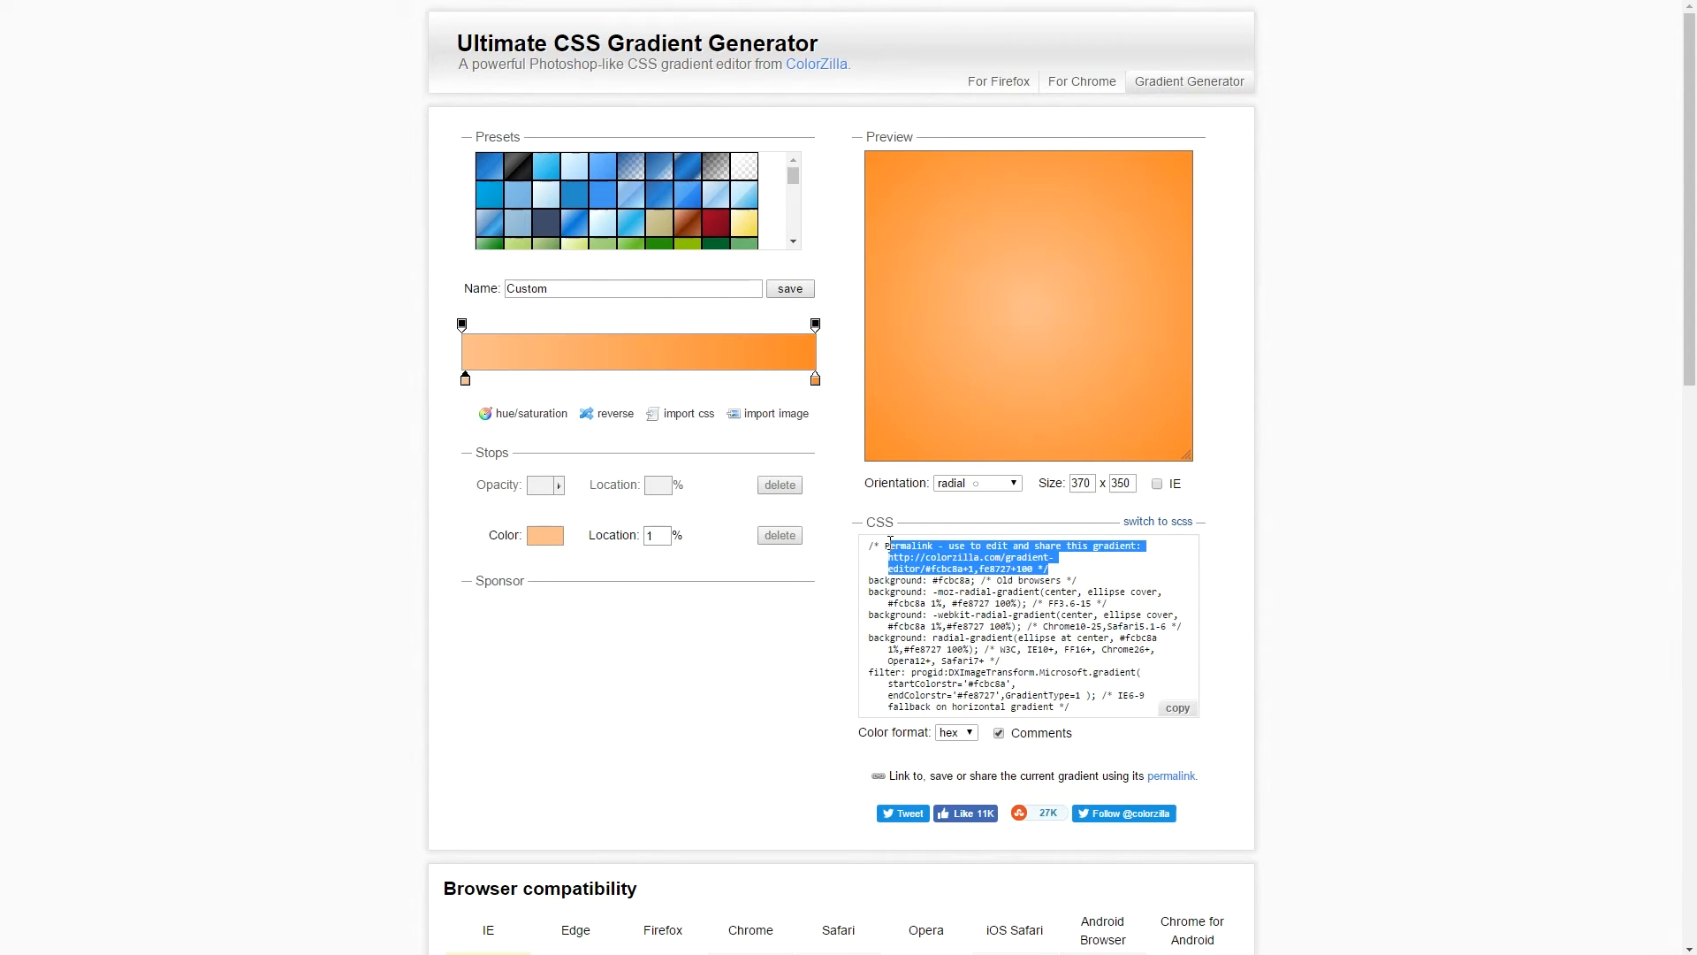
pyautogui.click(973, 559)
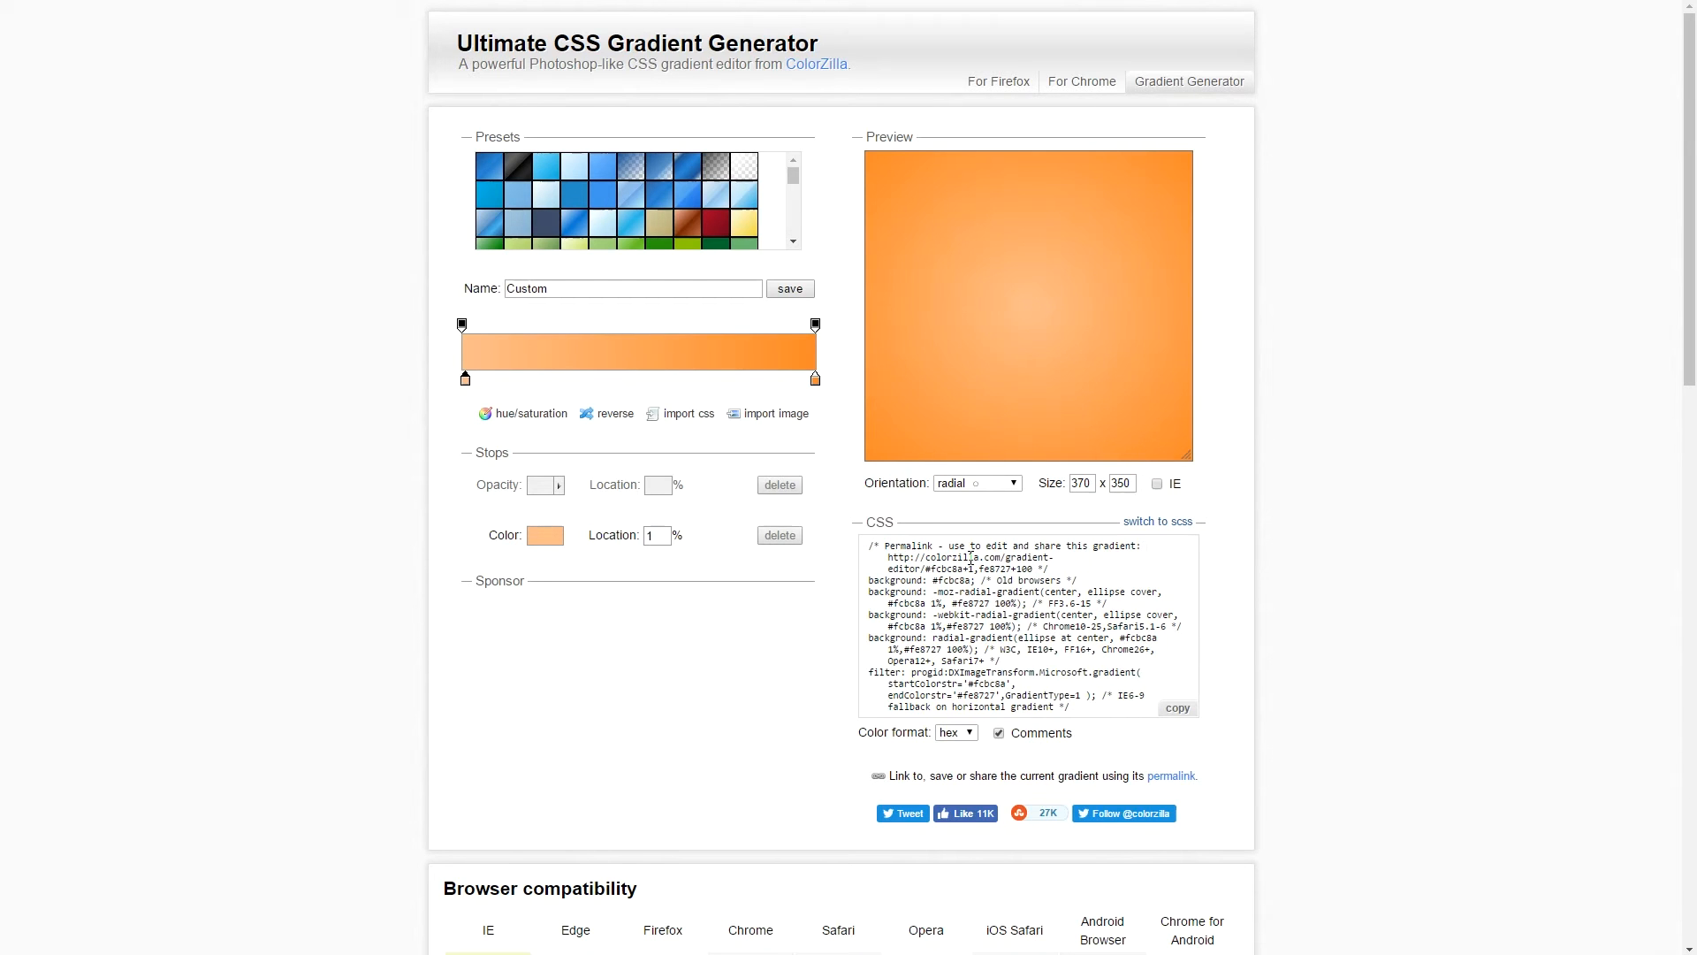
pyautogui.click(1177, 711)
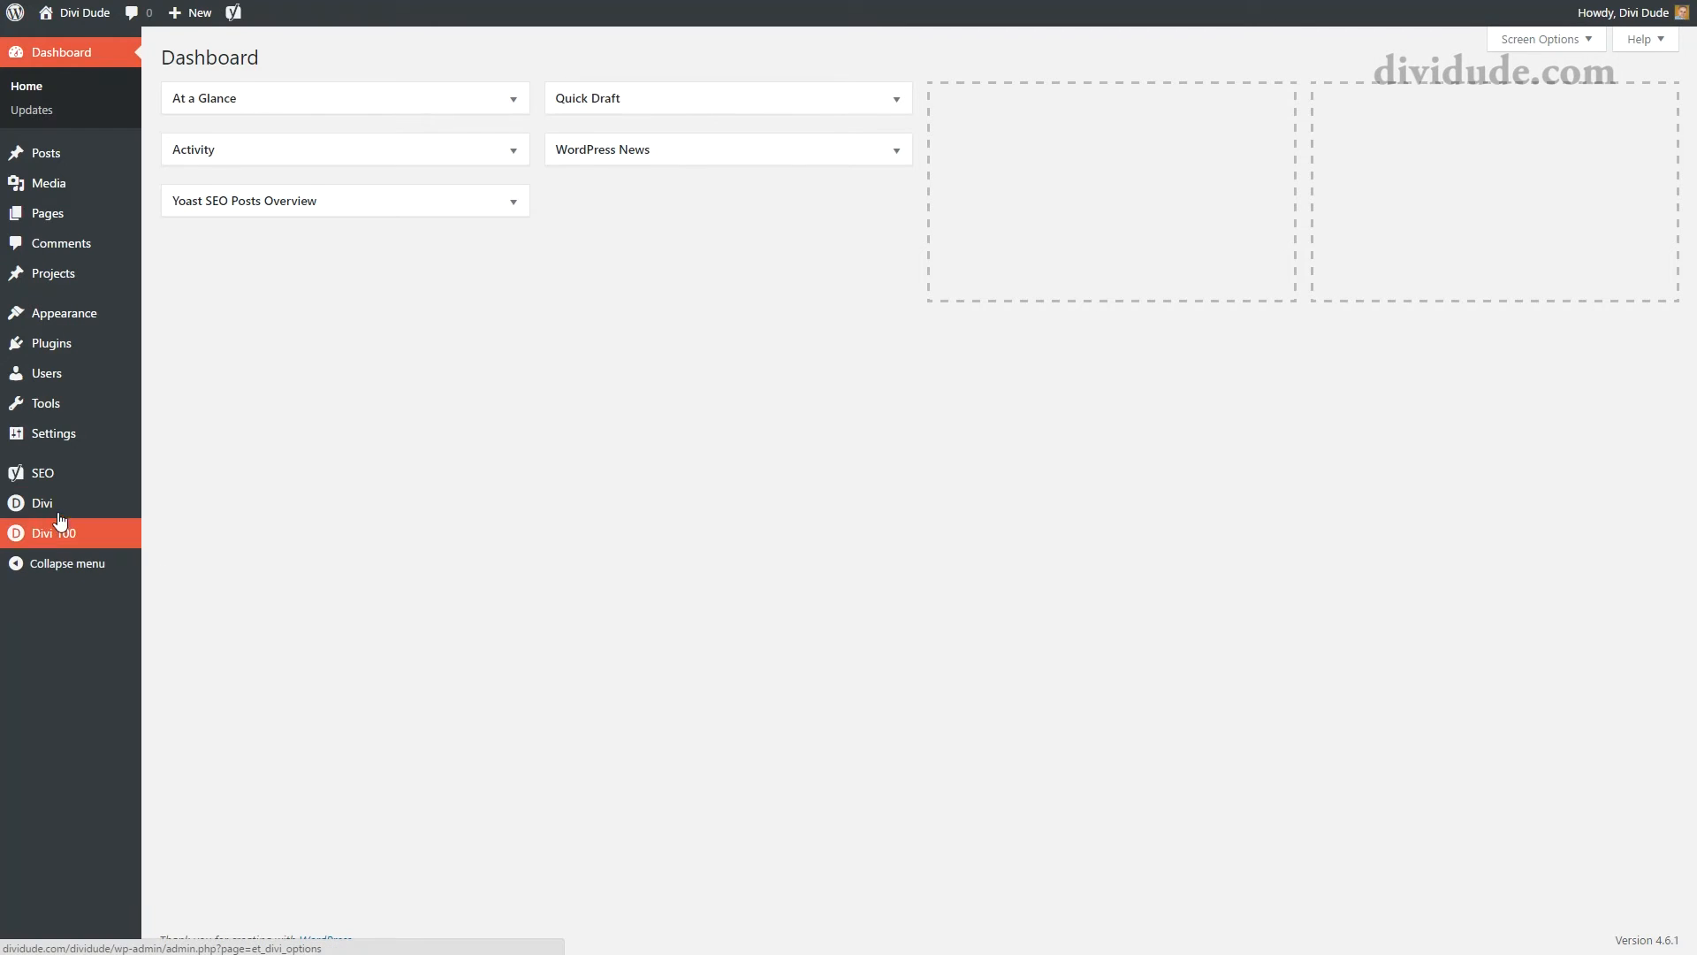
# Open the Divi Theme Options in the WordPress dashboard and enlarge the Custom CSS box.
pyautogui.moveTo(60, 518)
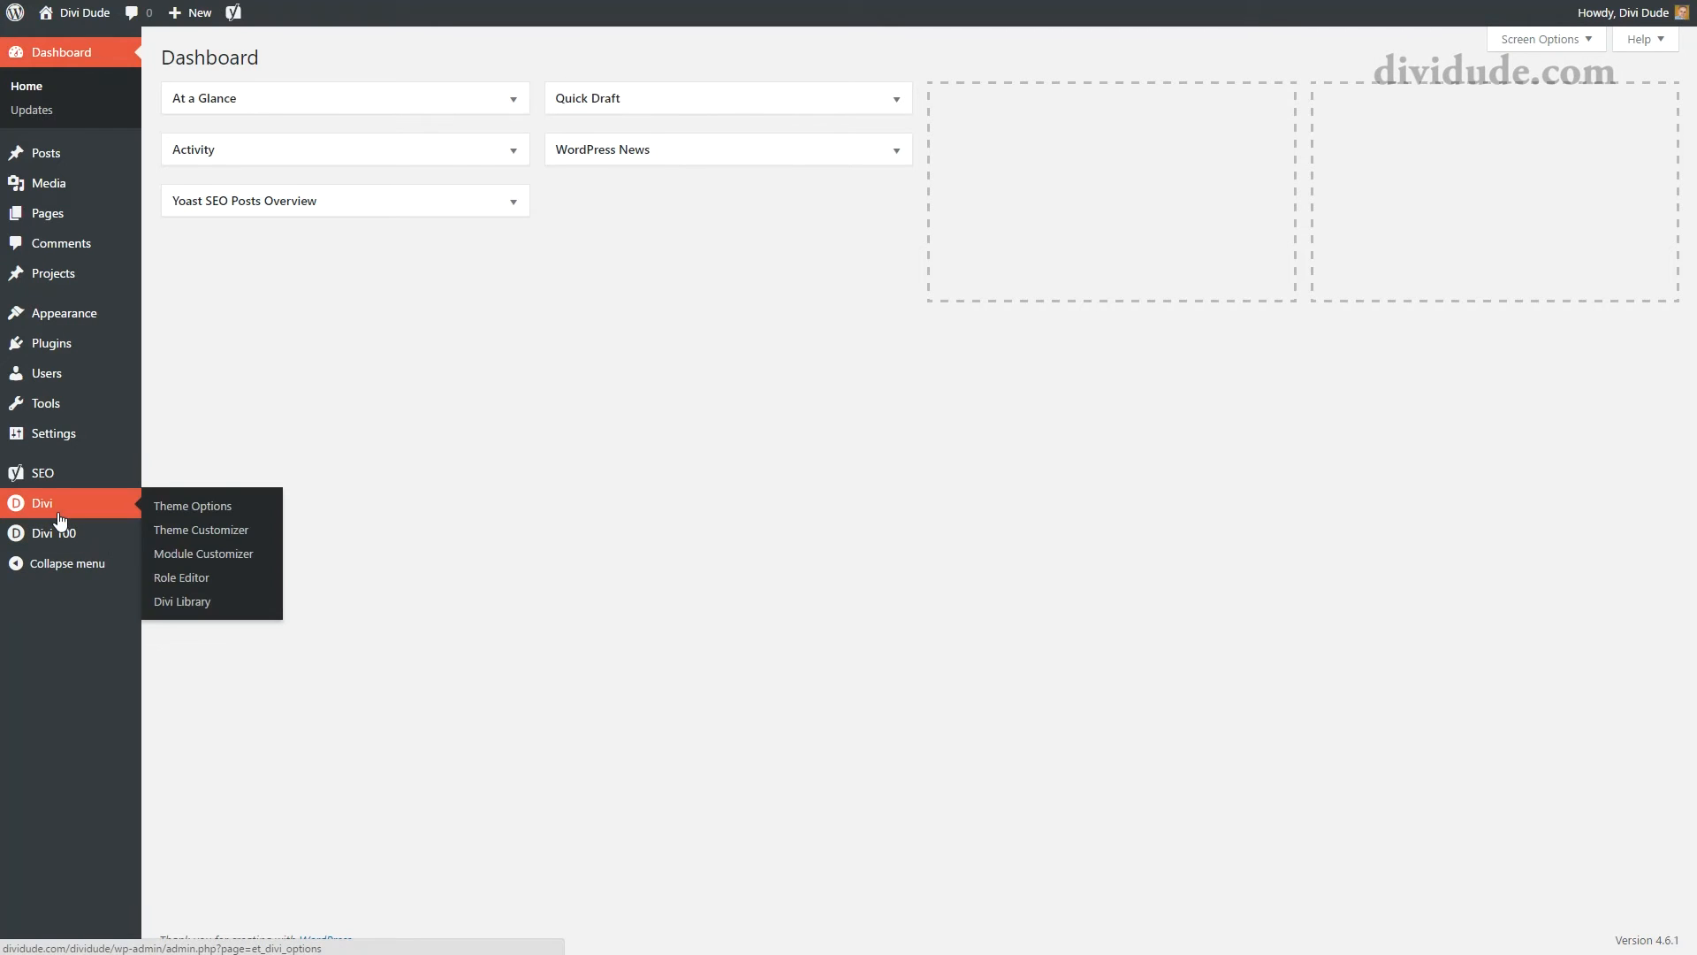
pyautogui.click(192, 508)
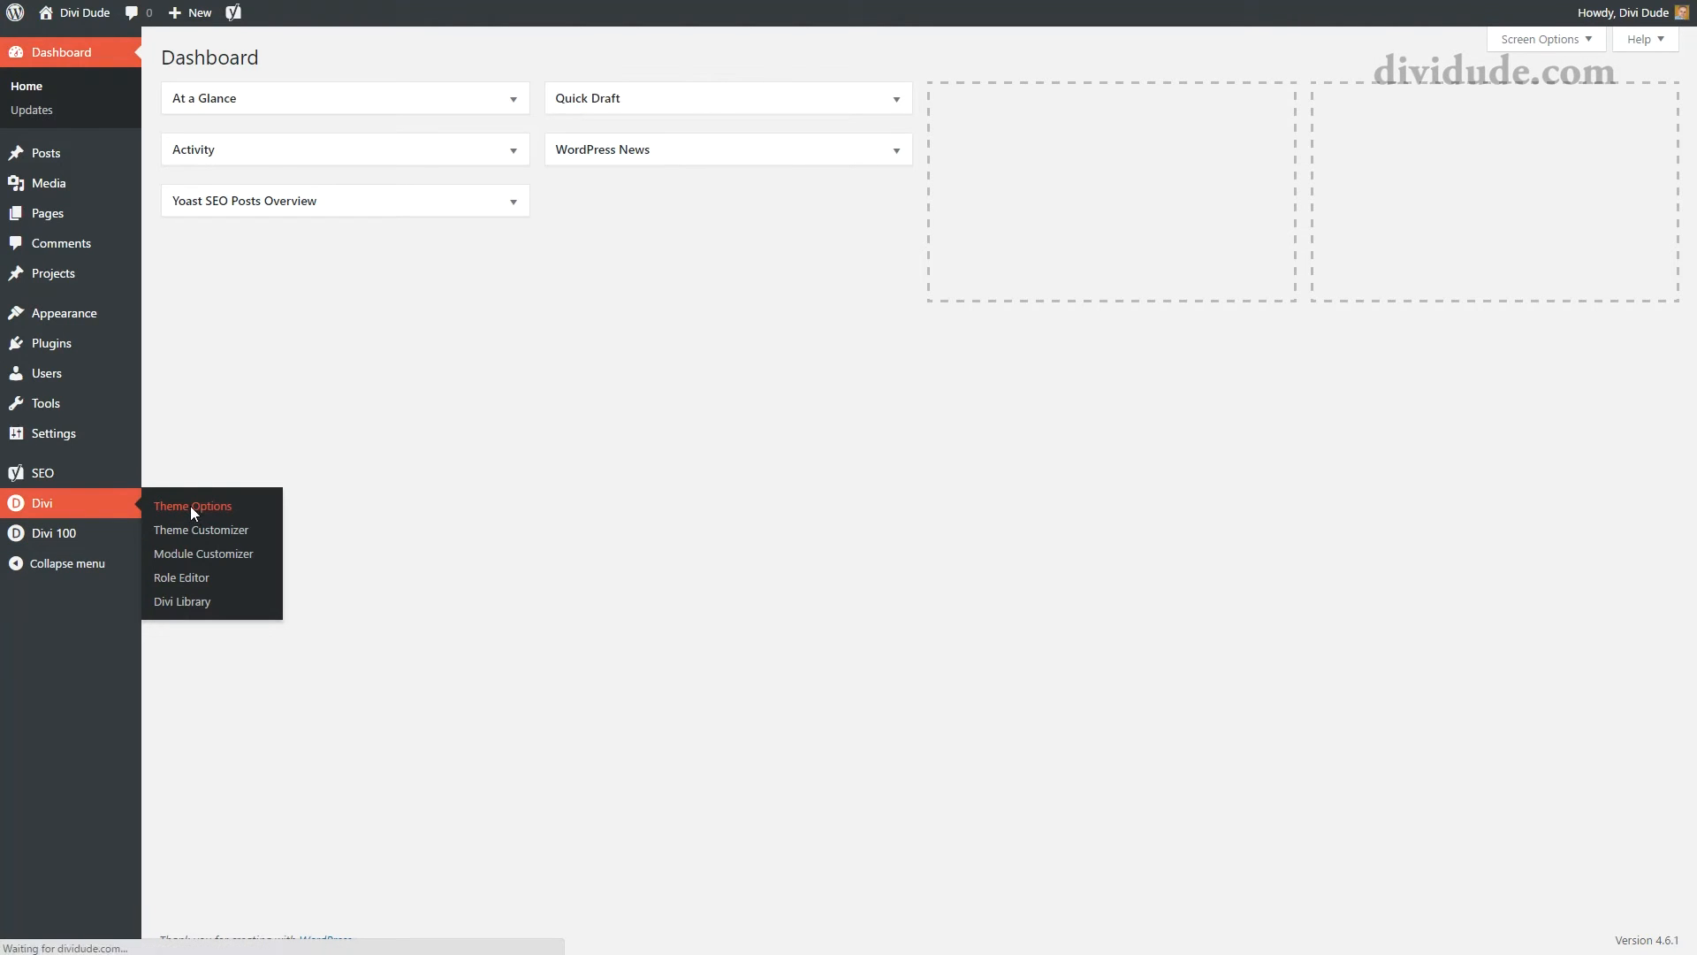
pyautogui.scroll(-20, 593, 652)
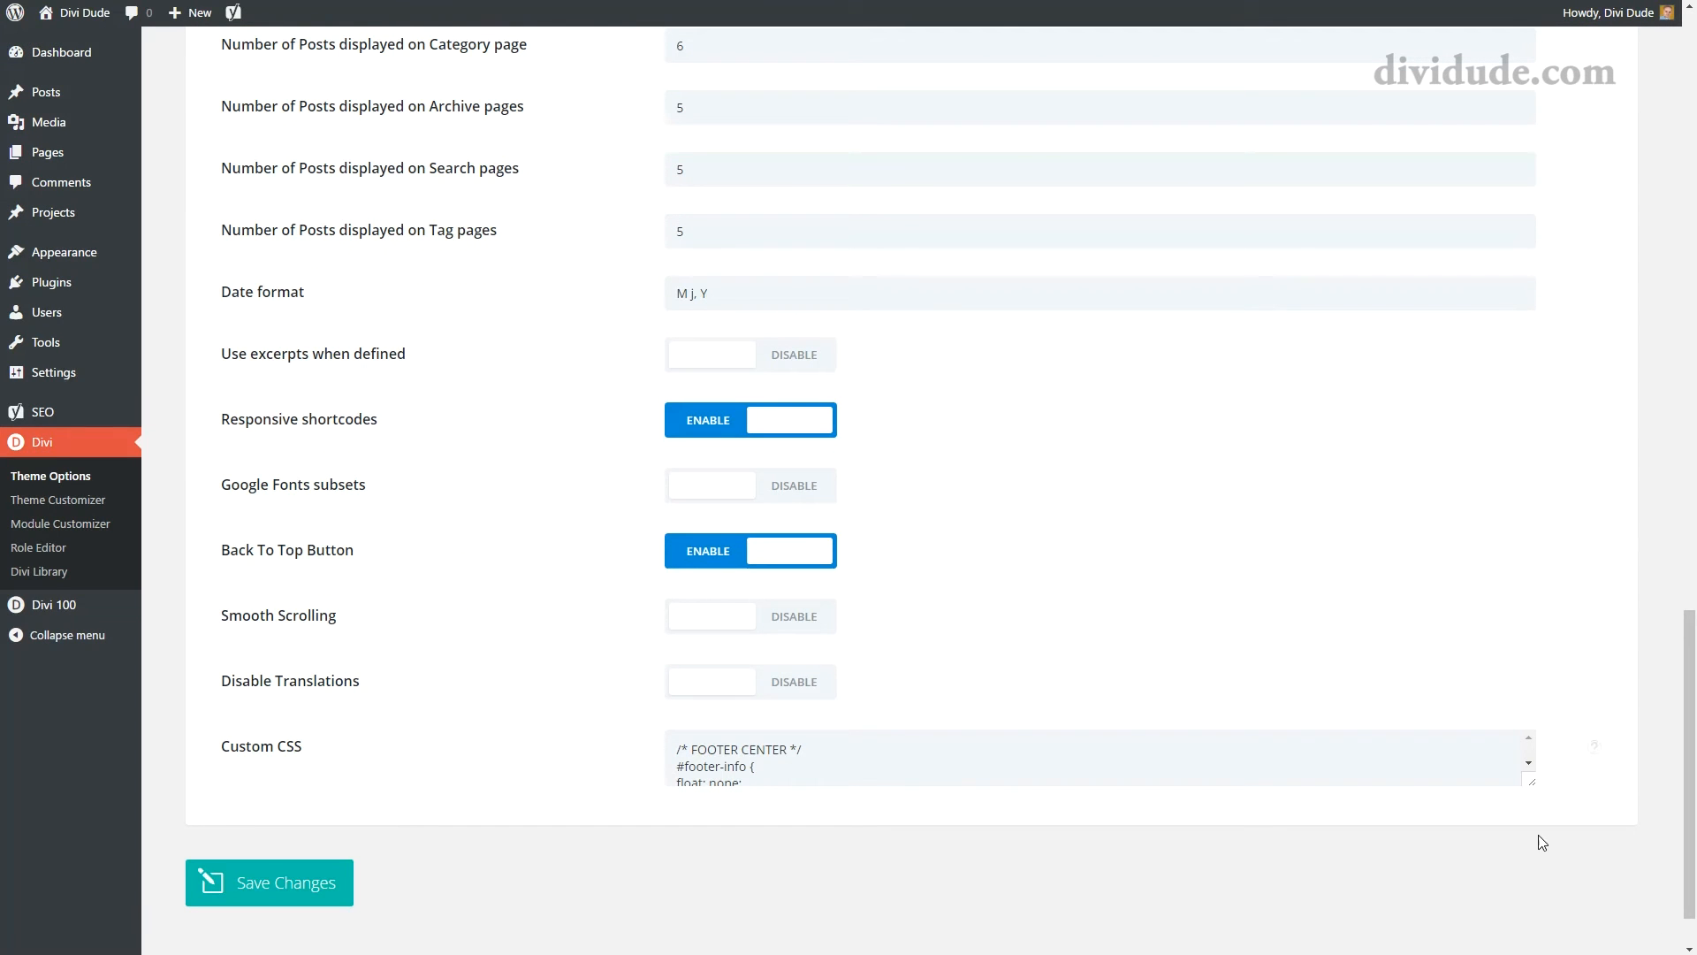
pyautogui.moveTo(1534, 786); pyautogui.dragTo(1535, 932)
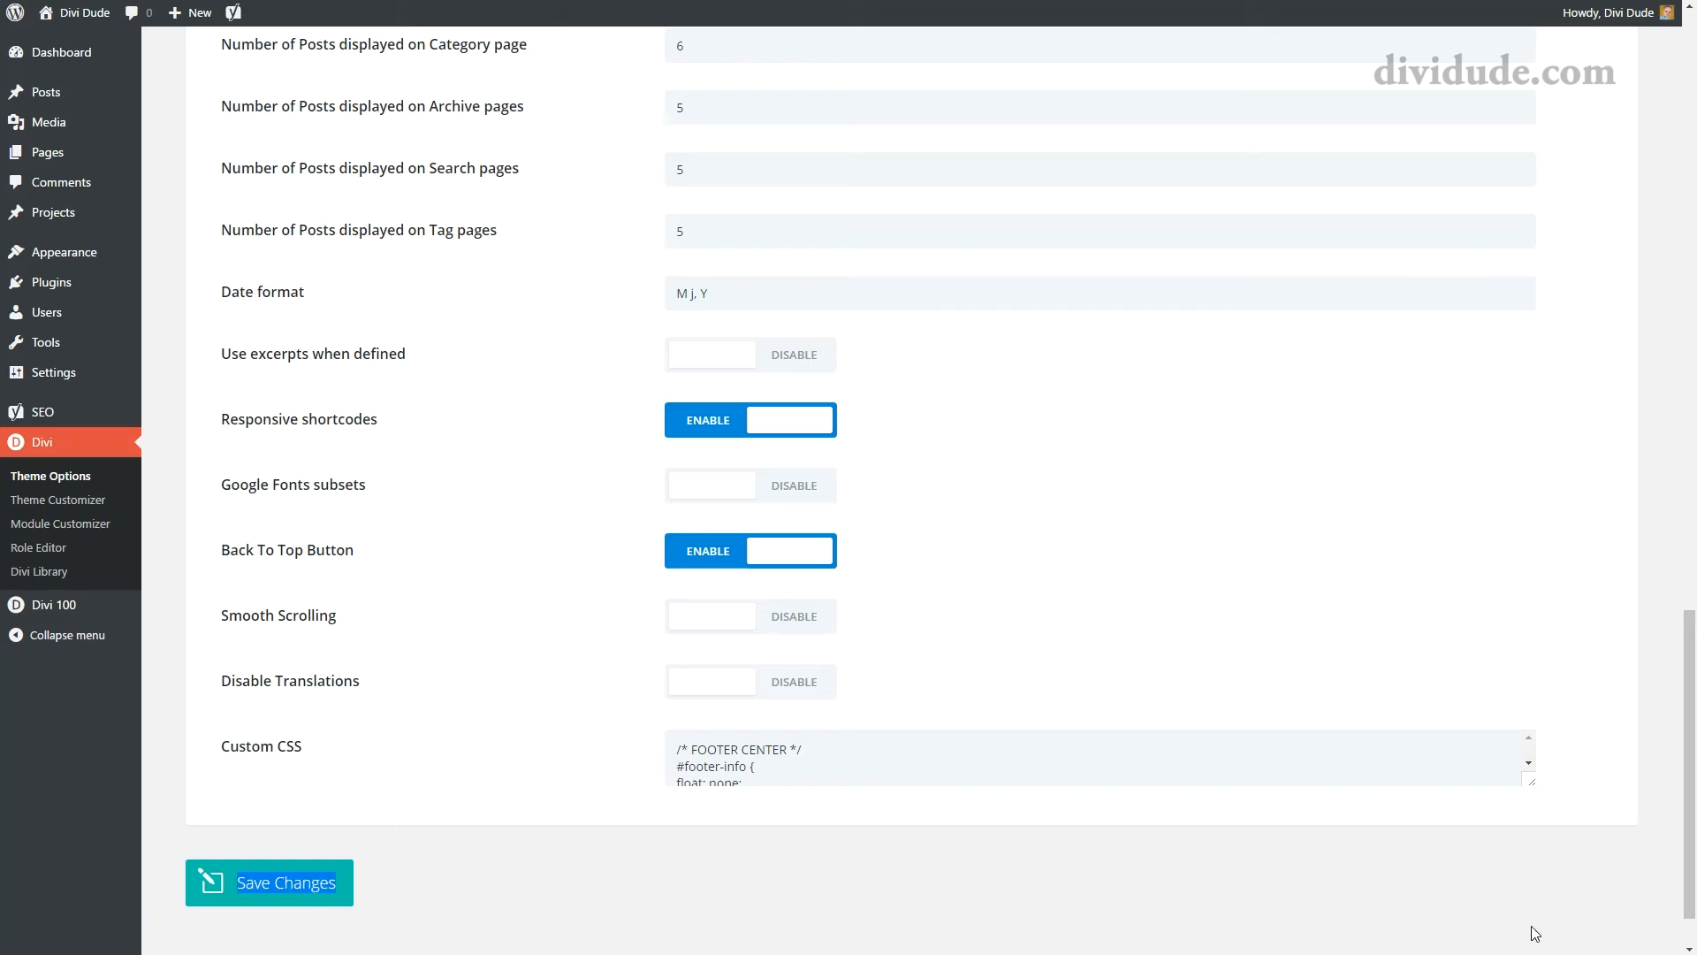
pyautogui.click(1533, 781)
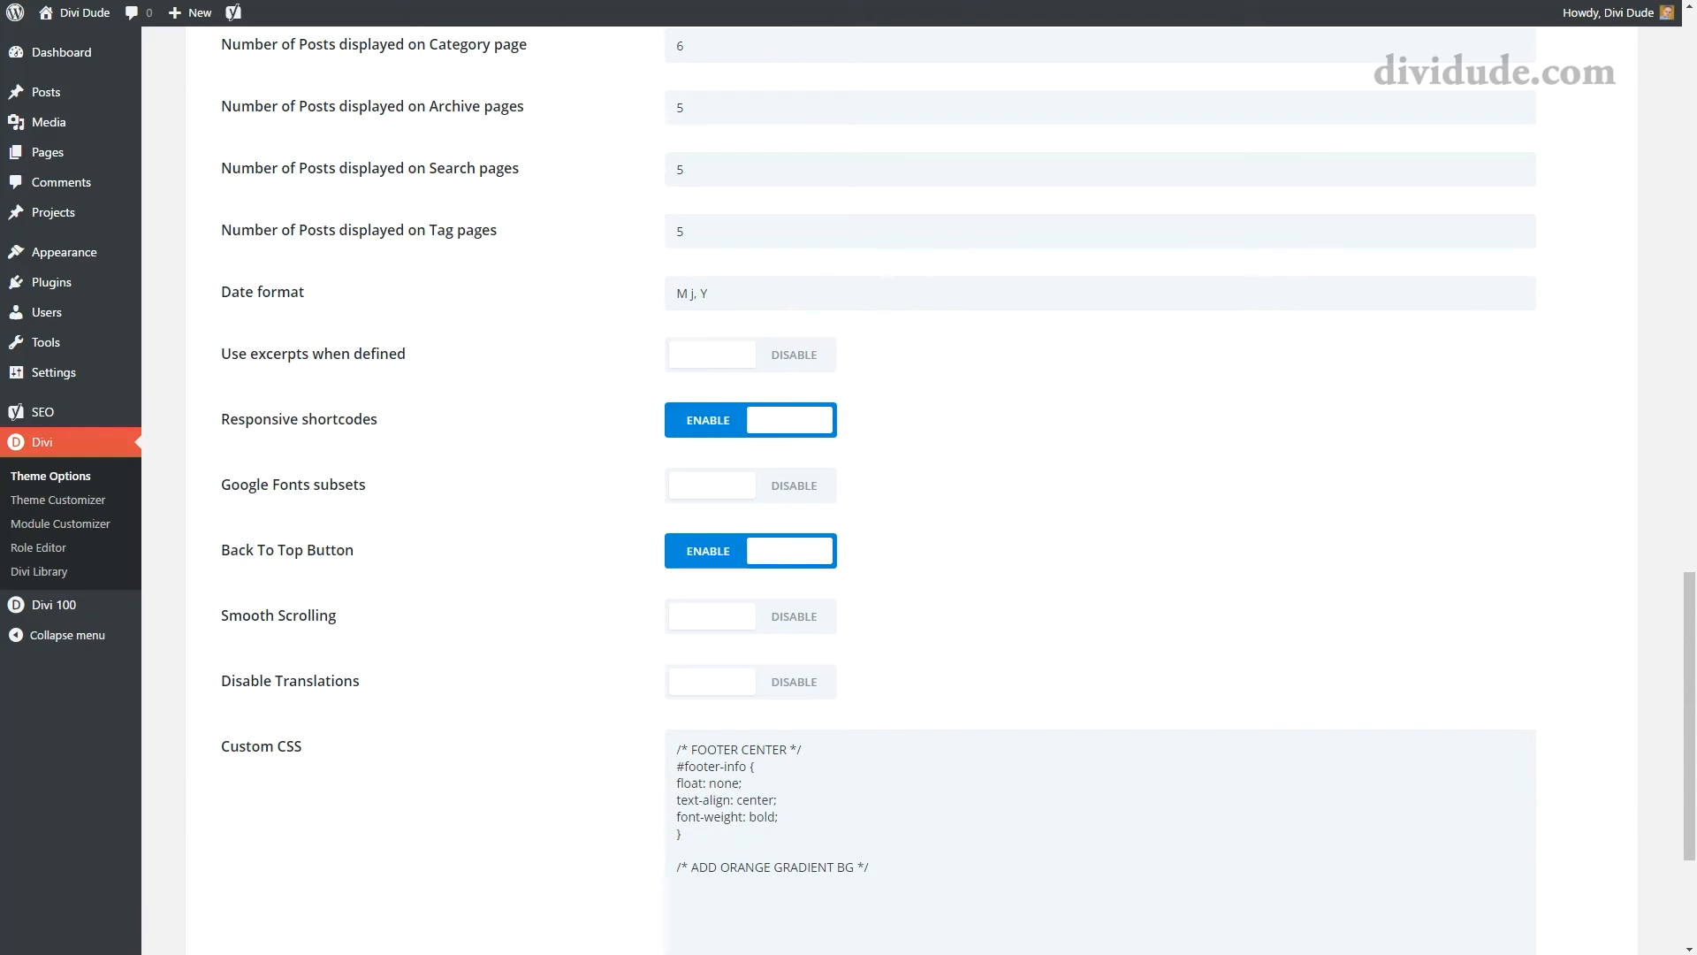
pyautogui.scroll(-3, 1456, 796)
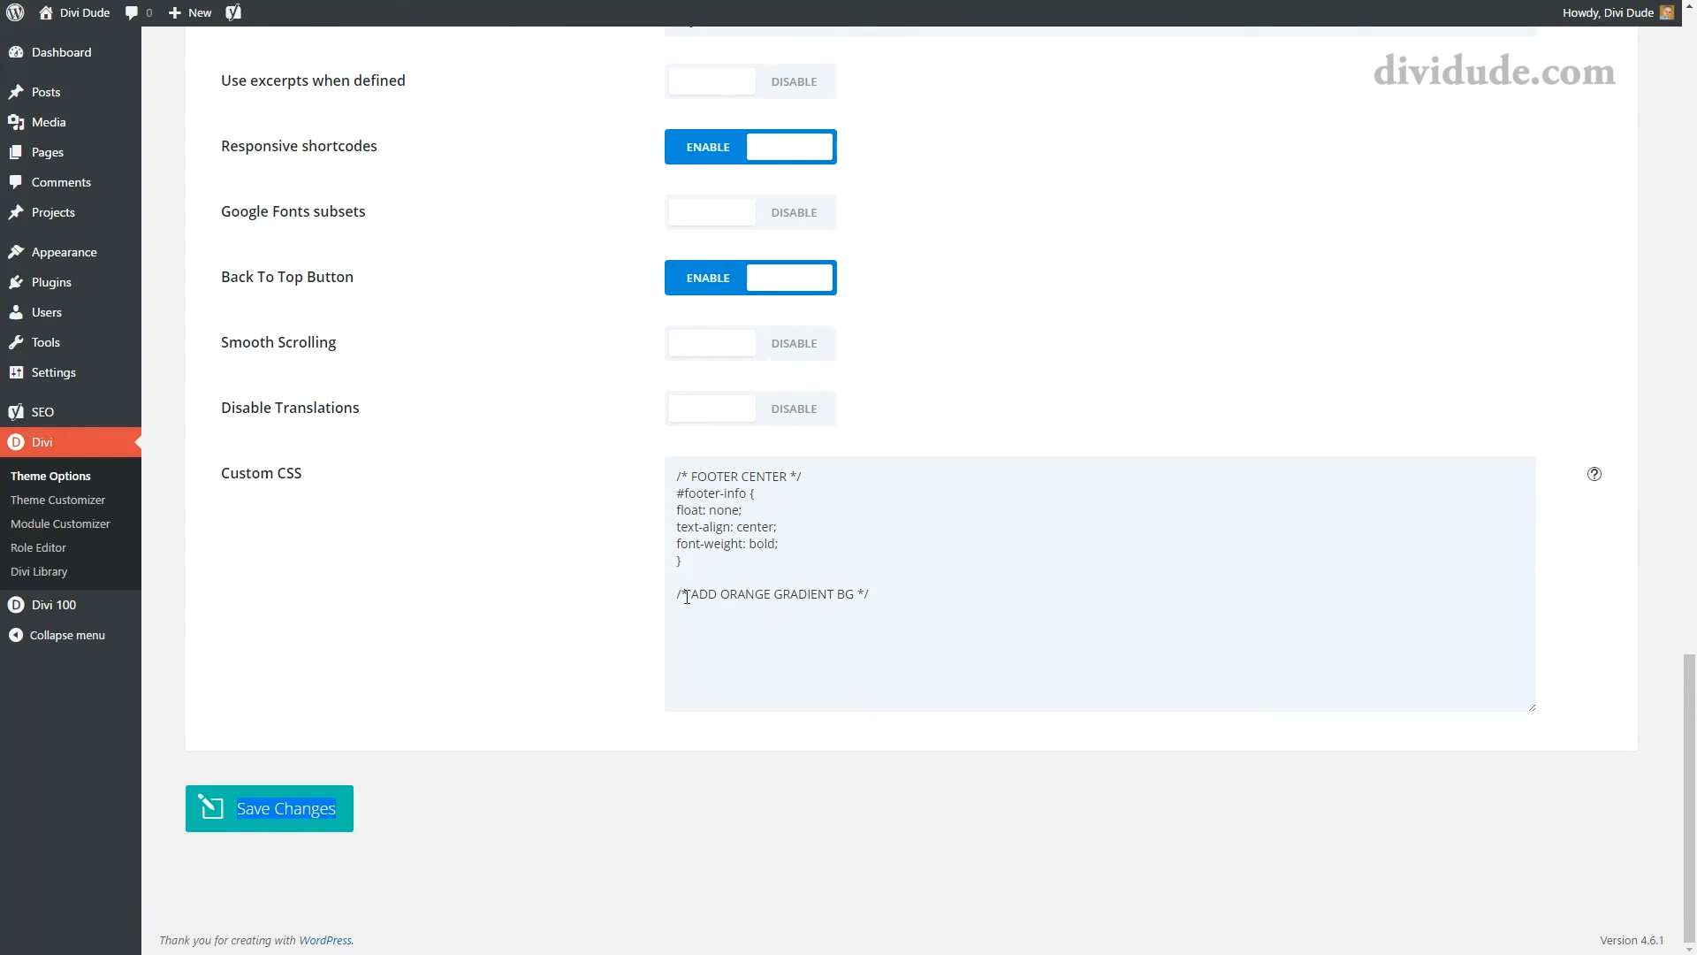
# Paste the copied gradient code below the ADD ORANGE GRADIENT BG comment, with the permalink comment directly underneath it.
pyautogui.click(876, 598)
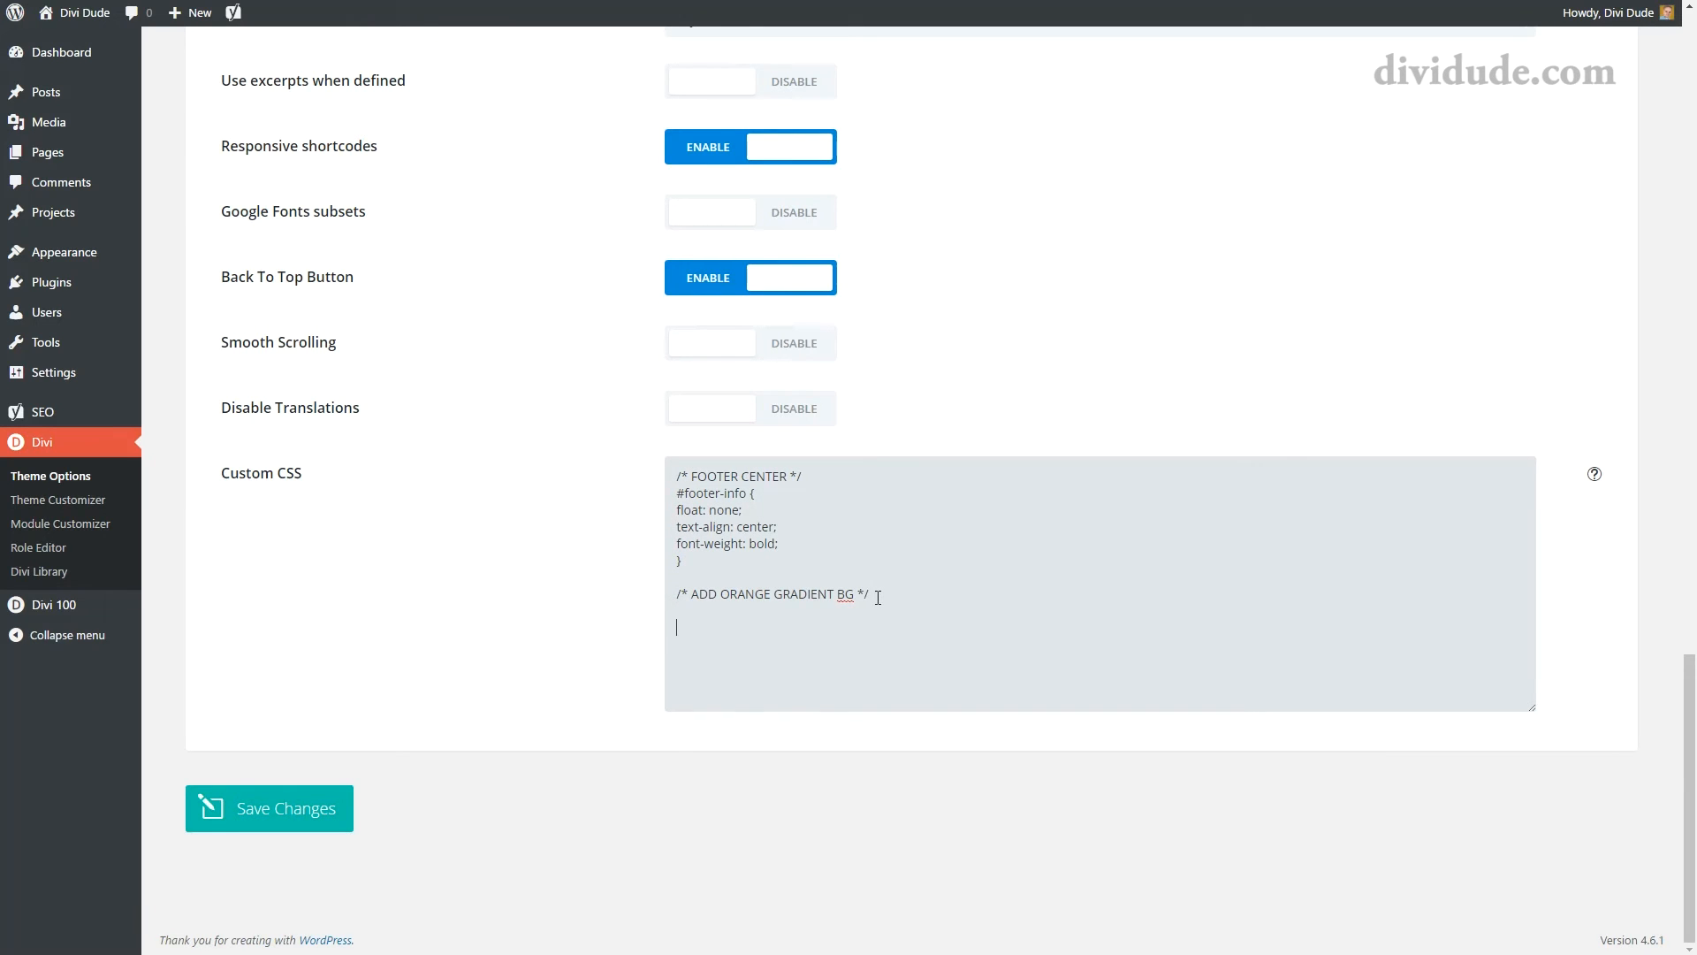
pyautogui.hotkey('ctrl', 'v')
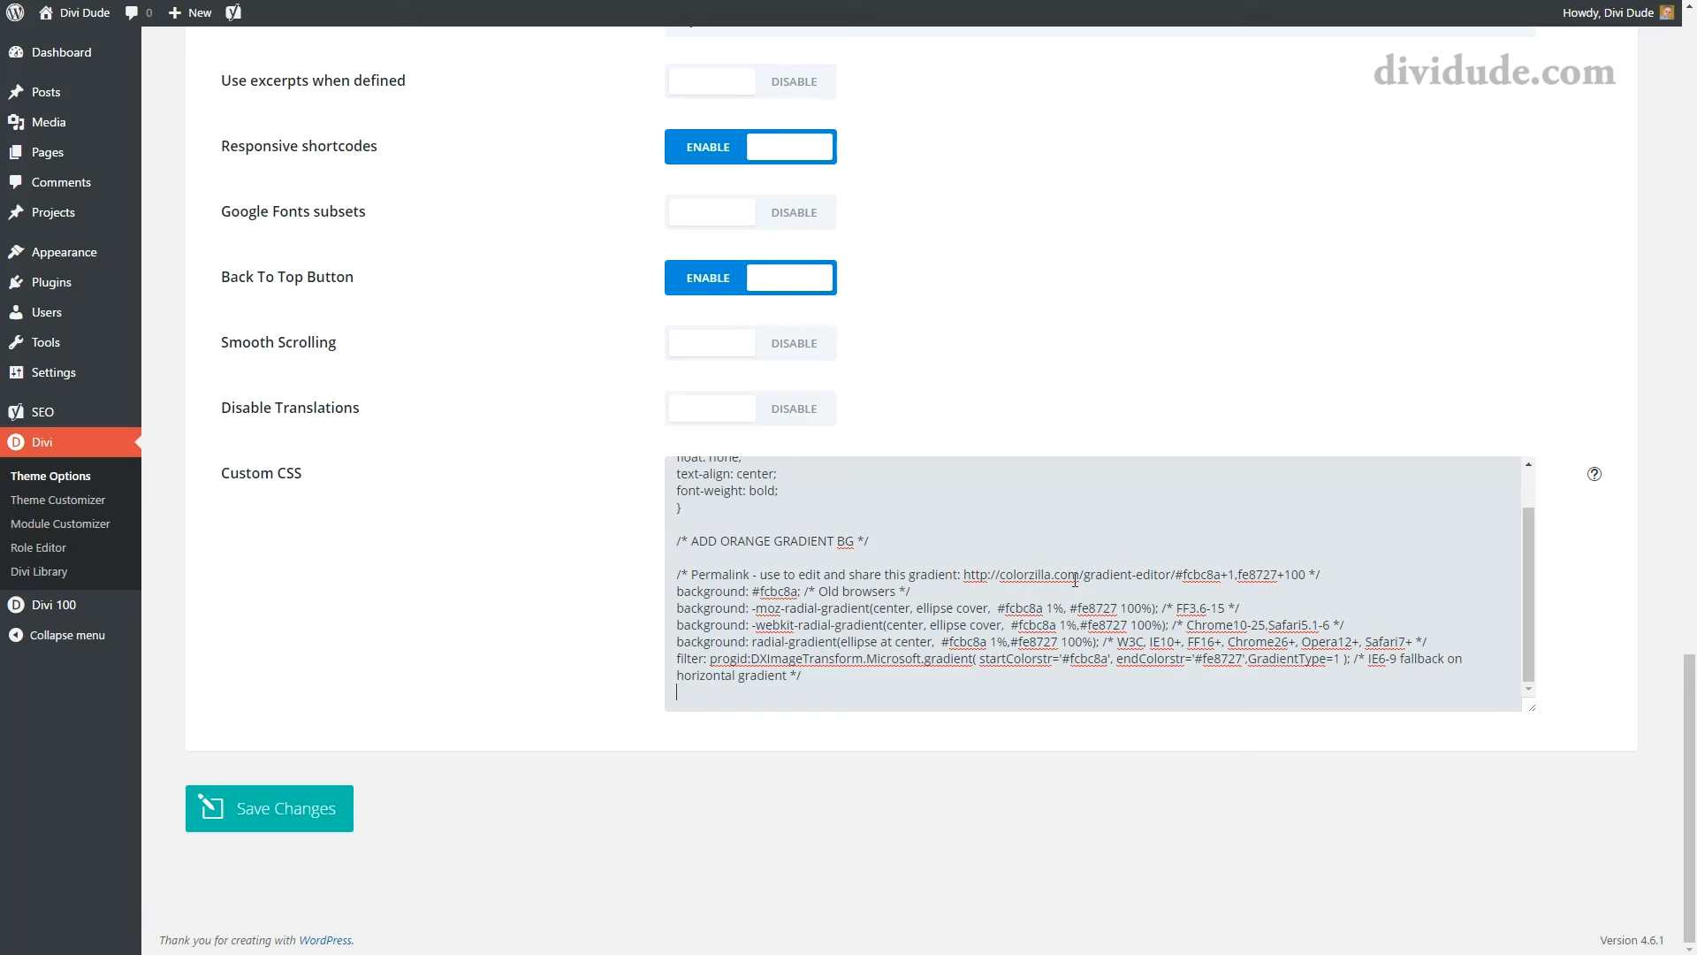
pyautogui.moveTo(1228, 564); pyautogui.dragTo(672, 575)
pyautogui.press('Delete')
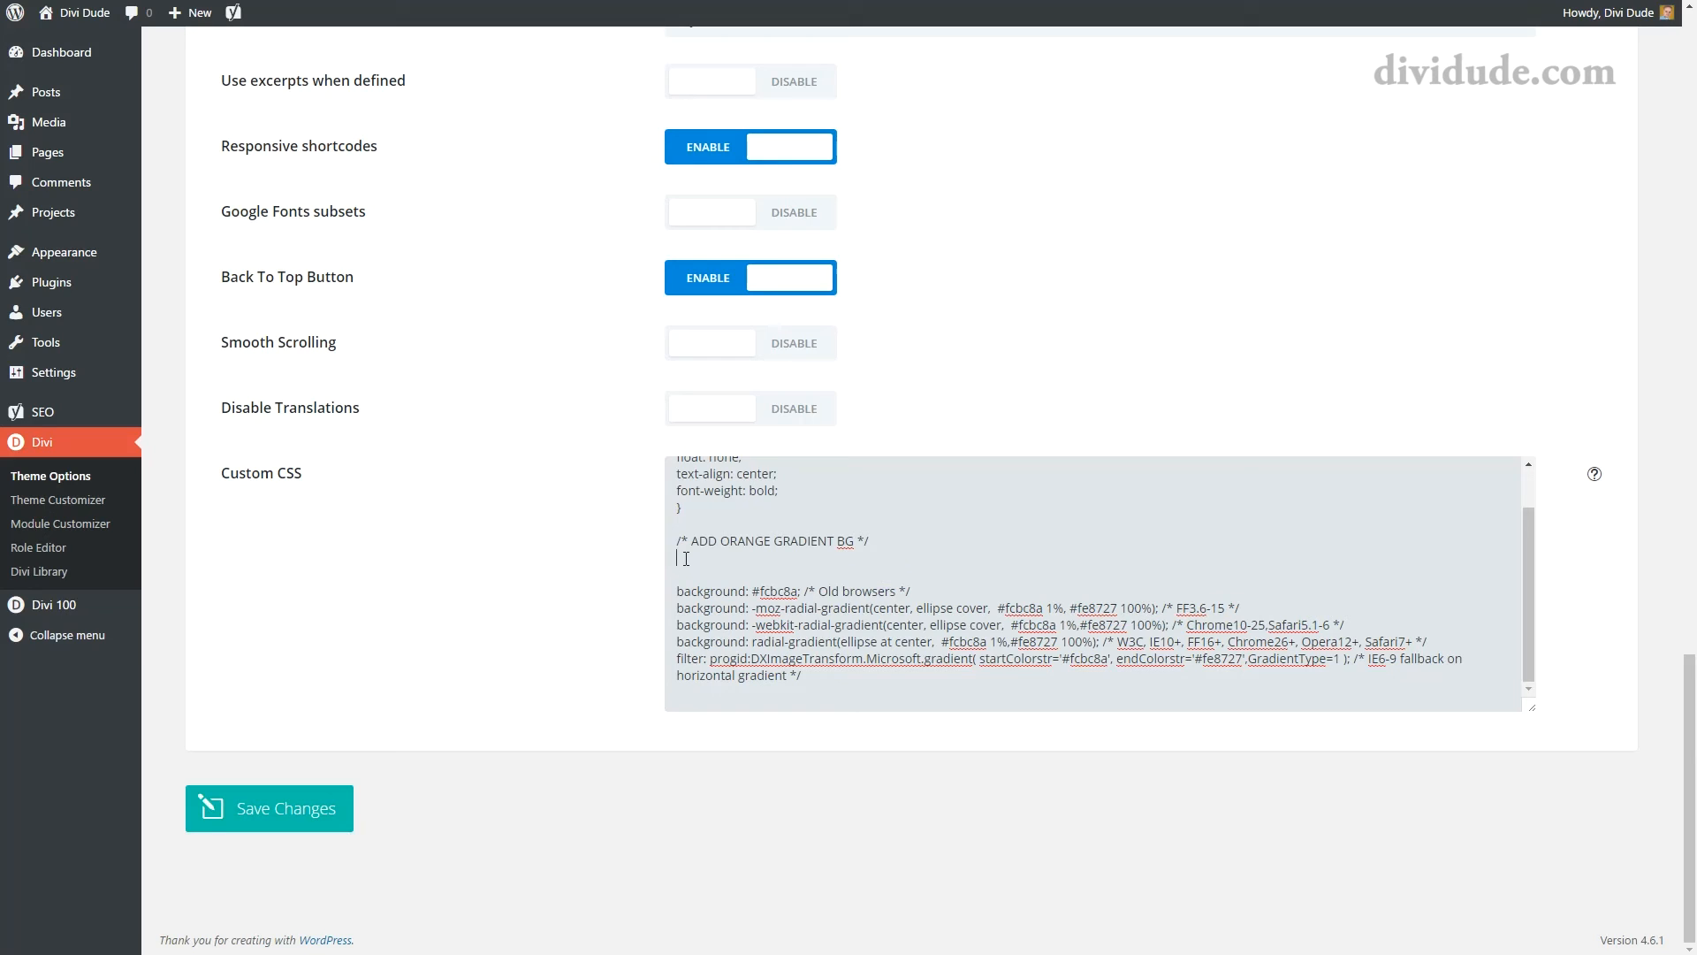
pyautogui.hotkey('ctrl', 'z')
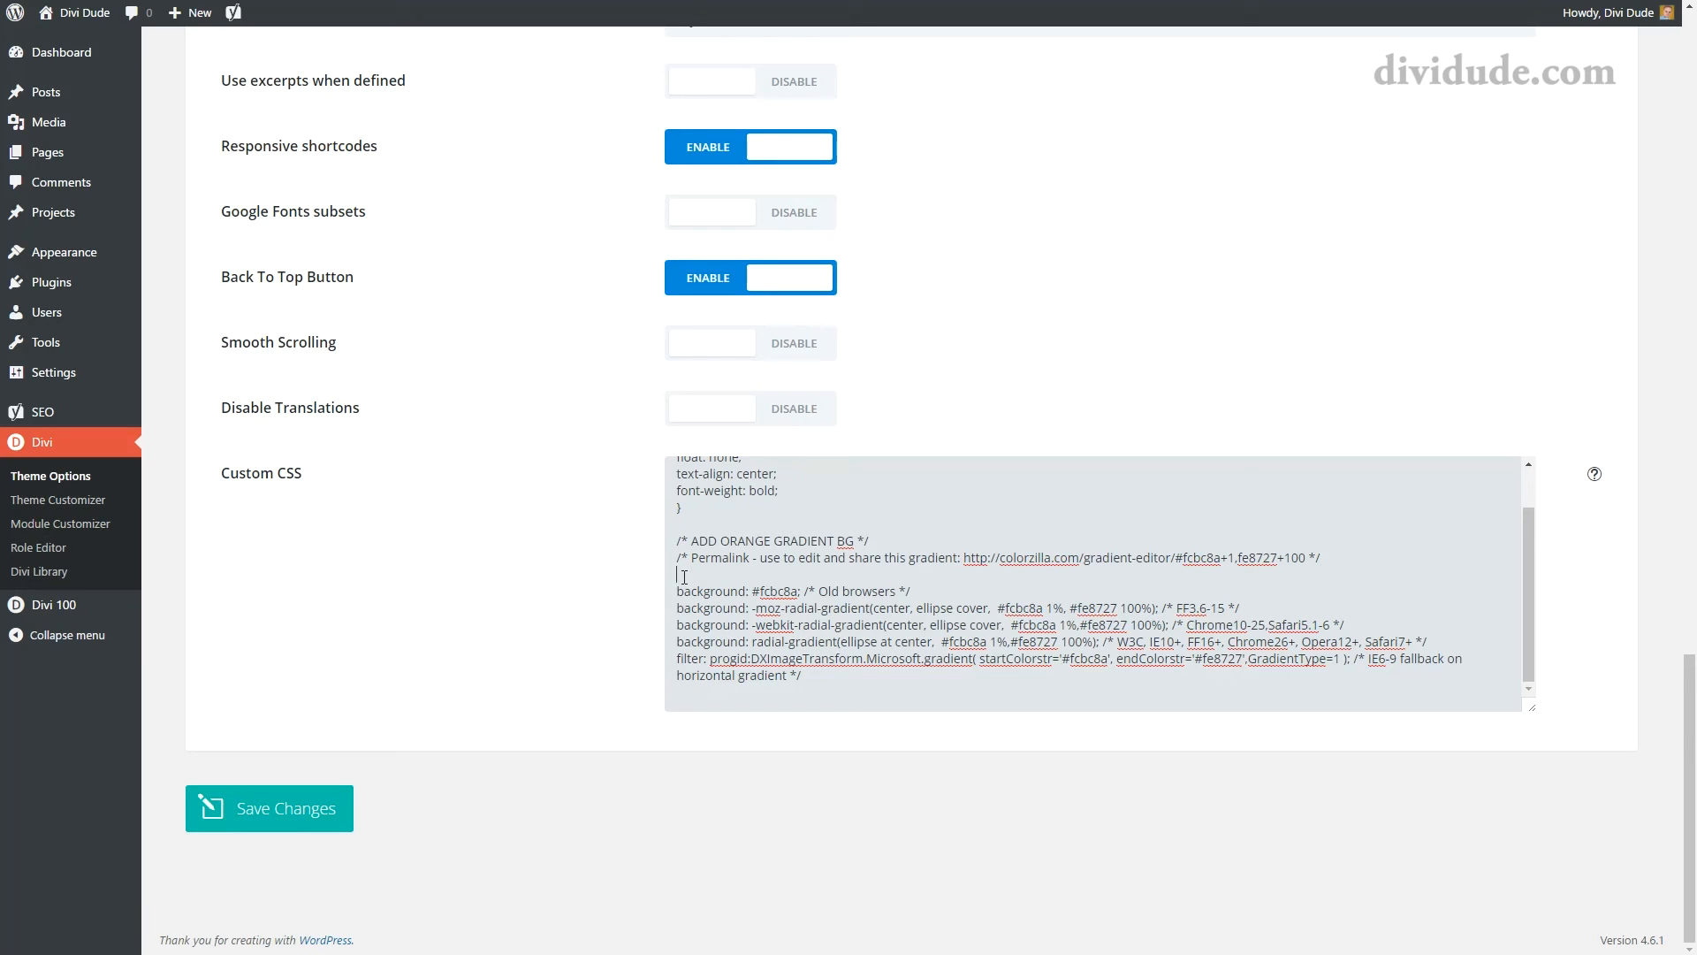
# Wrap the pasted background declarations in a CSS rule for the class .orangeRadialGradient with opening and closing braces.
pyautogui.write('.orangeRadialGradient')
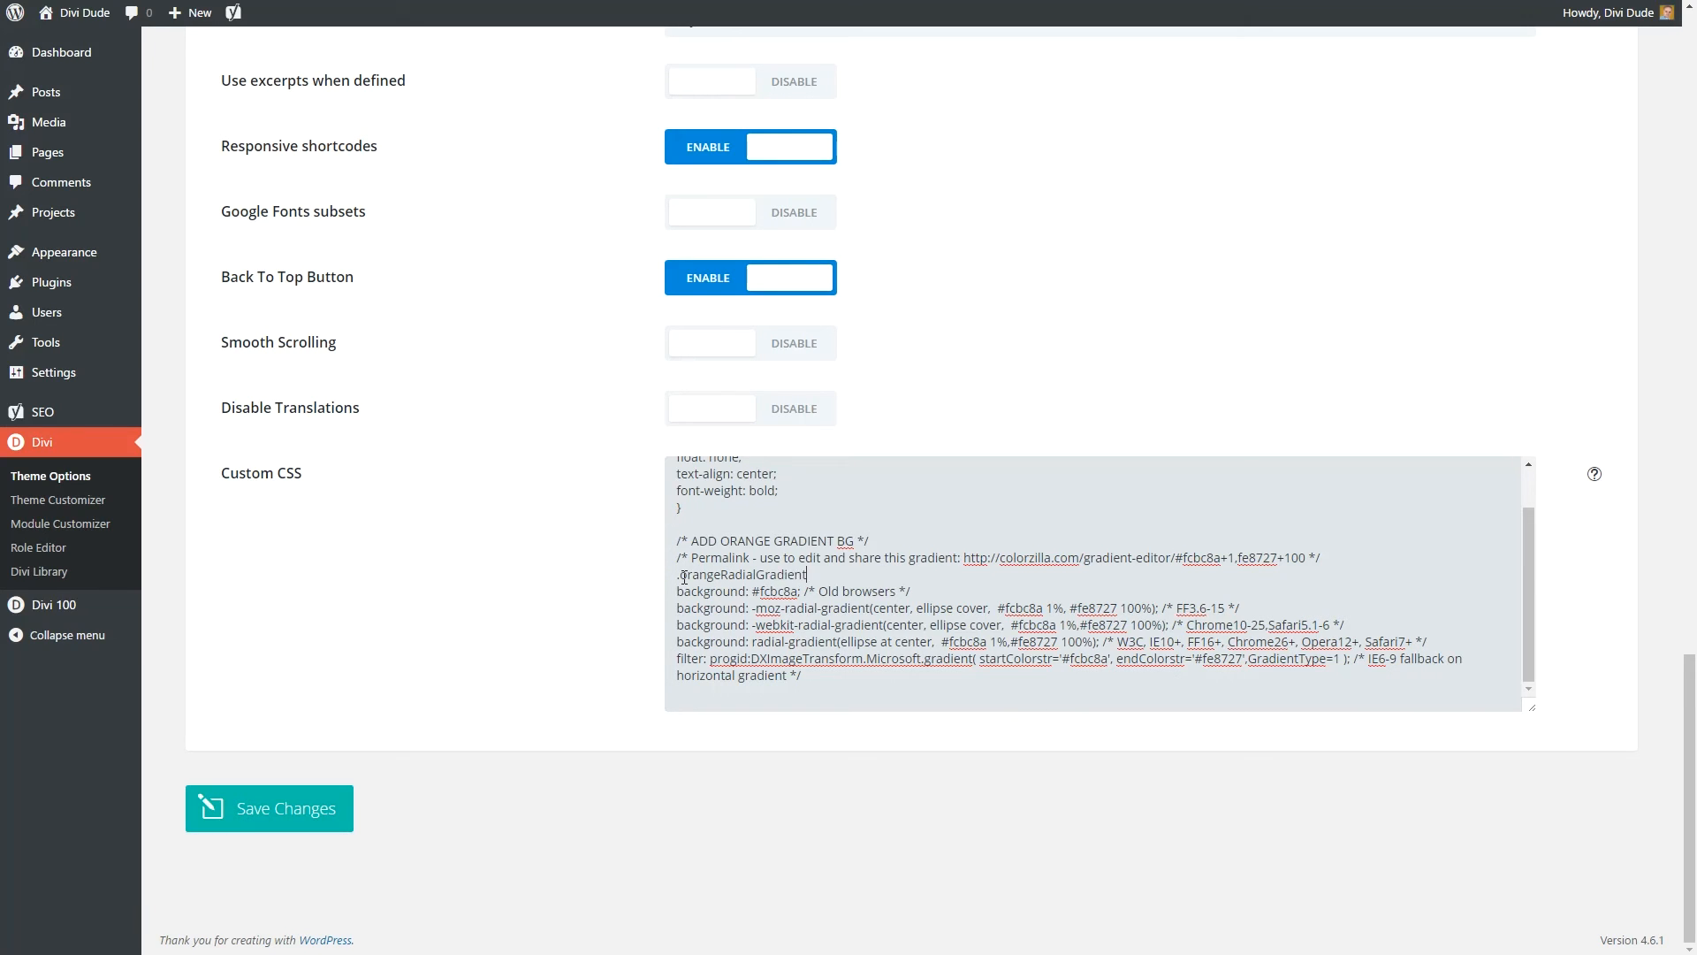
pyautogui.write(' {')
pyautogui.click(823, 682)
pyautogui.press('Return')
# Copy the class name orangeRadialGradient without its leading dot and save the theme options.
pyautogui.moveTo(810, 576); pyautogui.dragTo(681, 575)
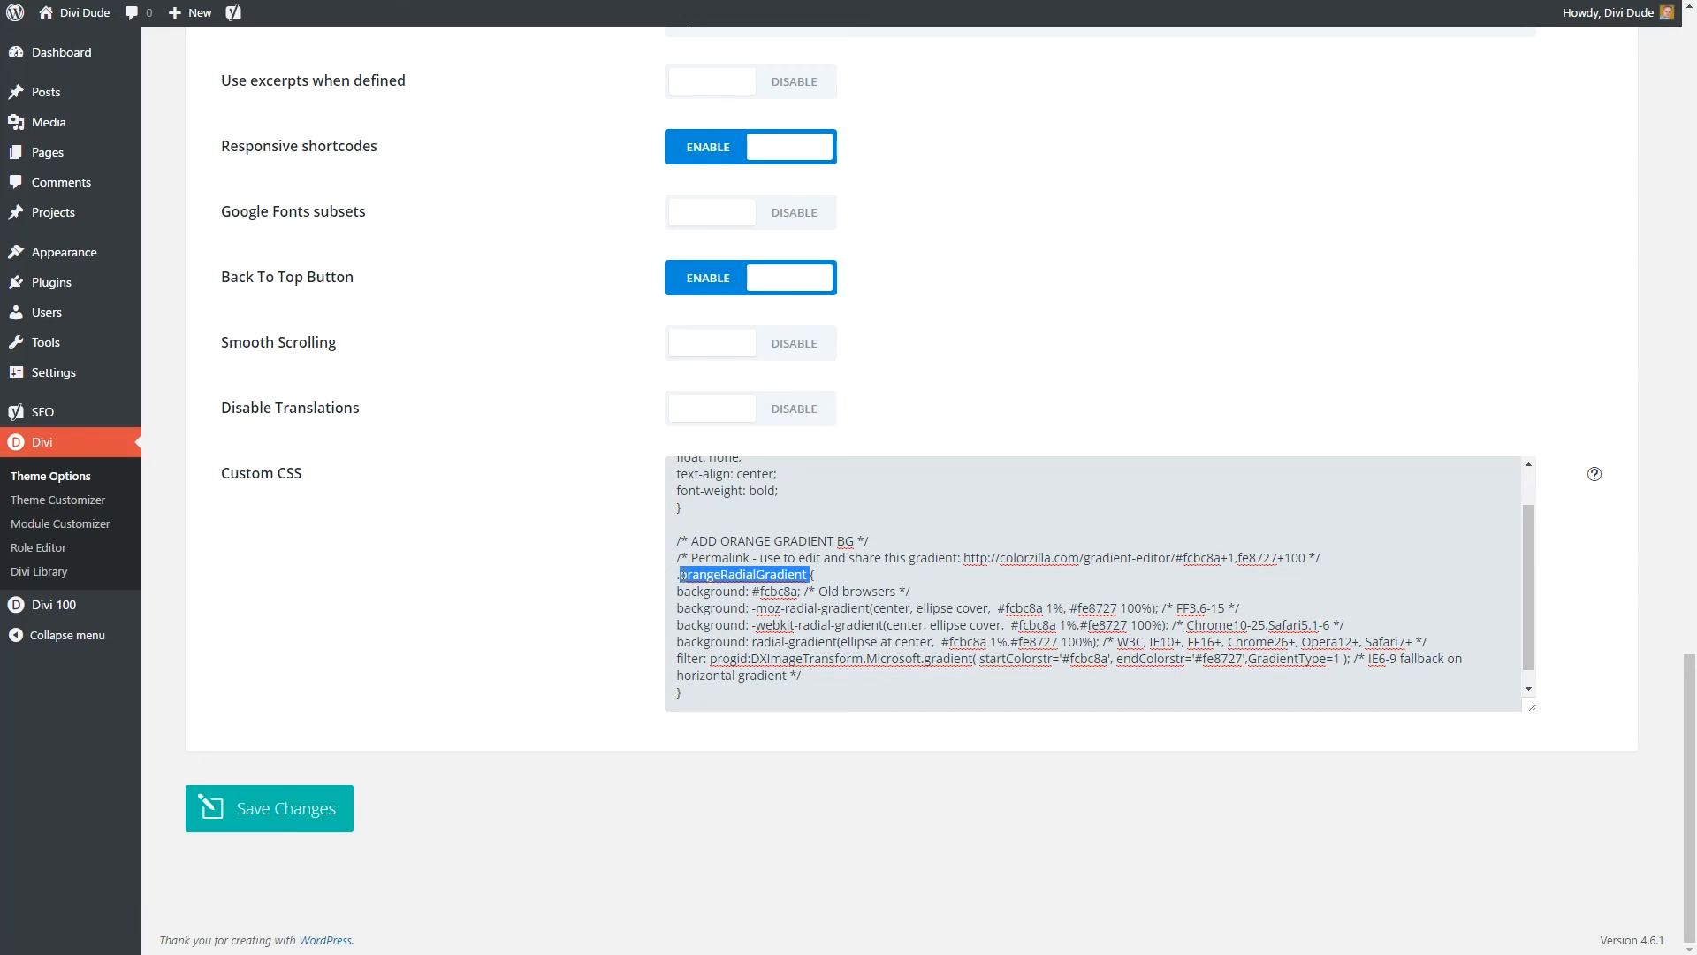
pyautogui.click(268, 822)
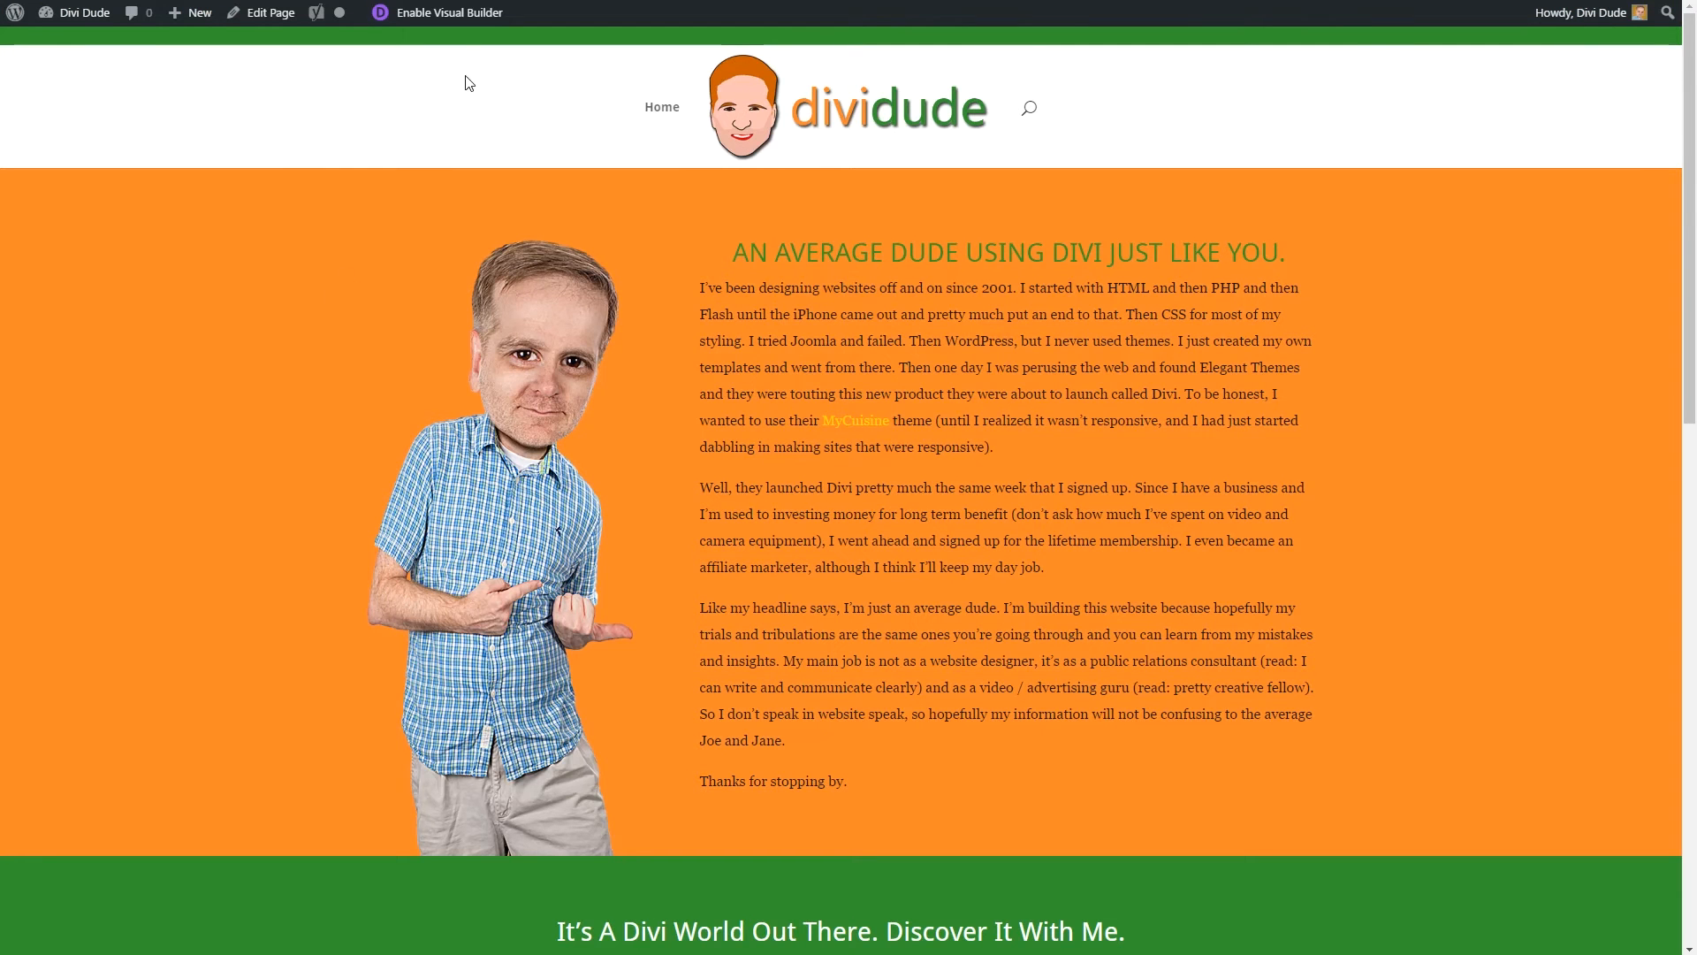
# Enable the Visual Builder on the site's home page and open the orange section's CSS settings.
pyautogui.click(458, 18)
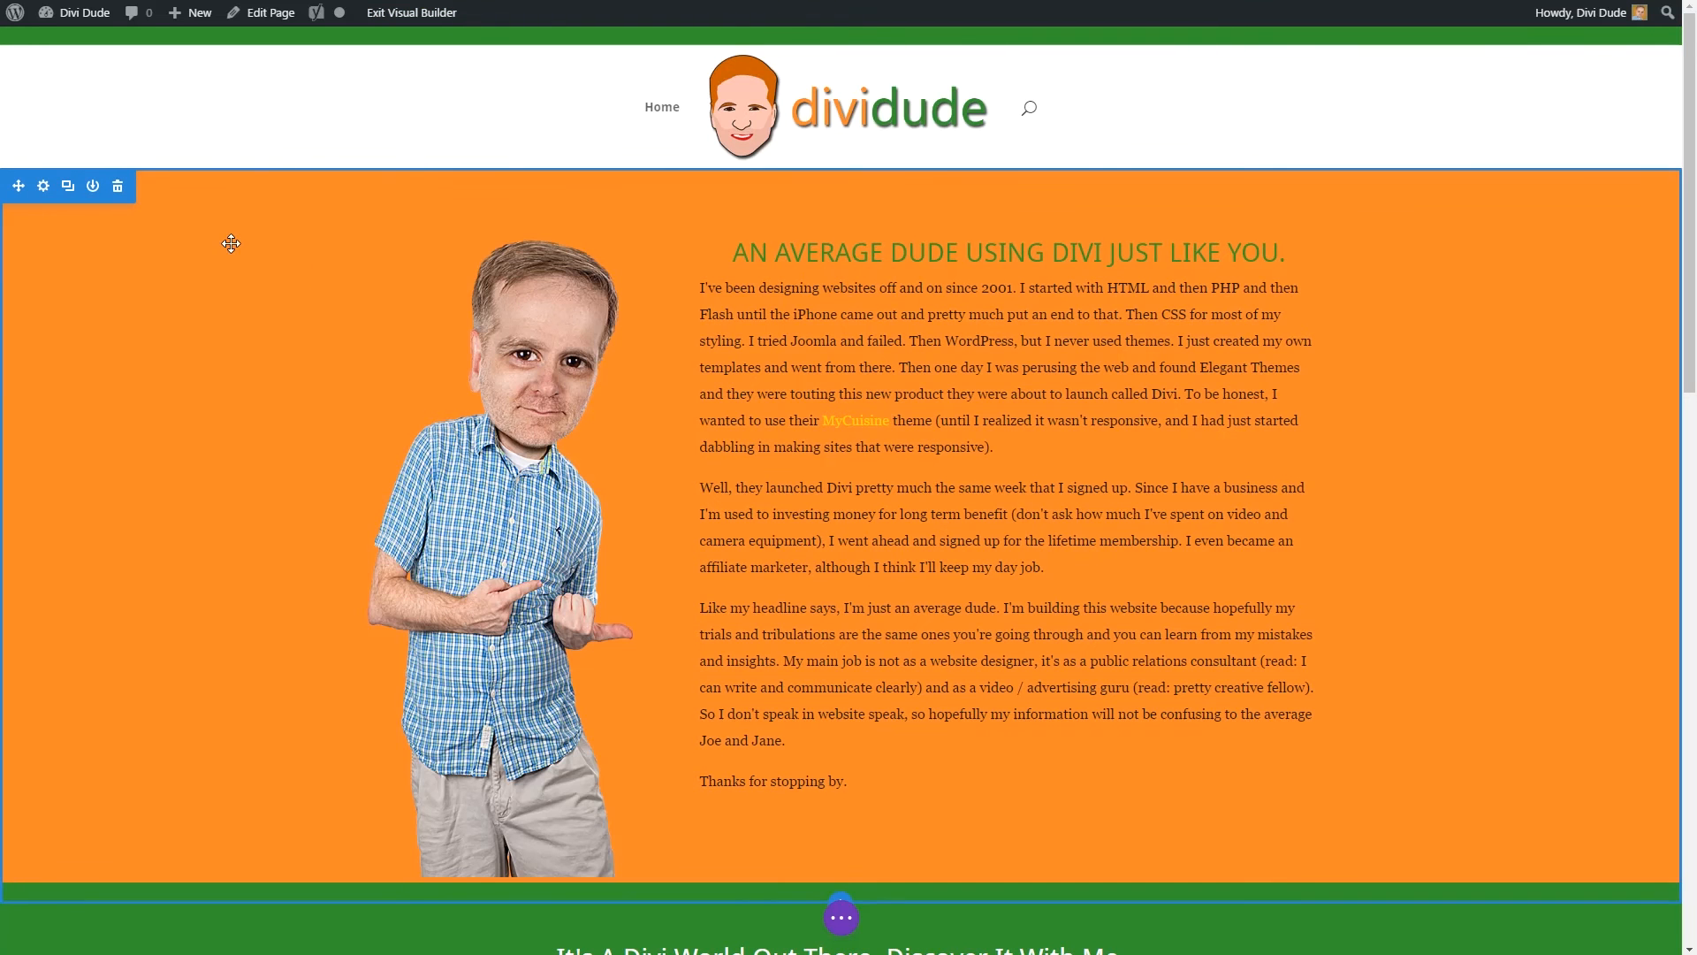
pyautogui.click(43, 189)
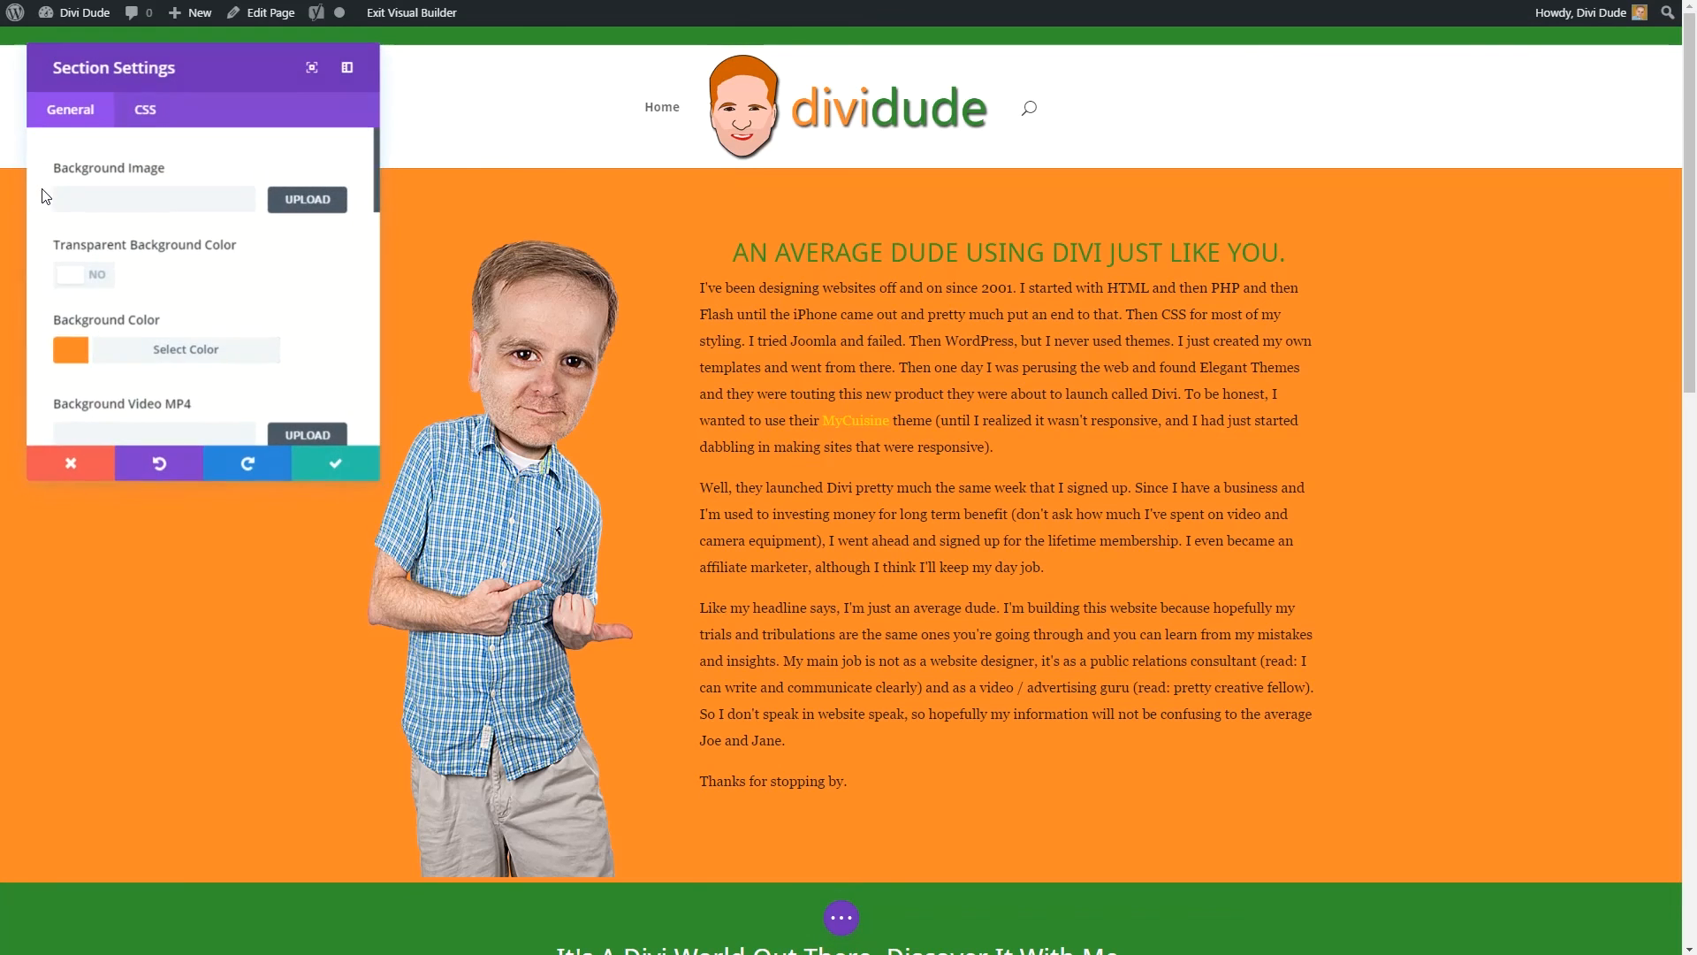
pyautogui.click(145, 109)
pyautogui.click(131, 200)
pyautogui.hotkey('ctrl', 'v')
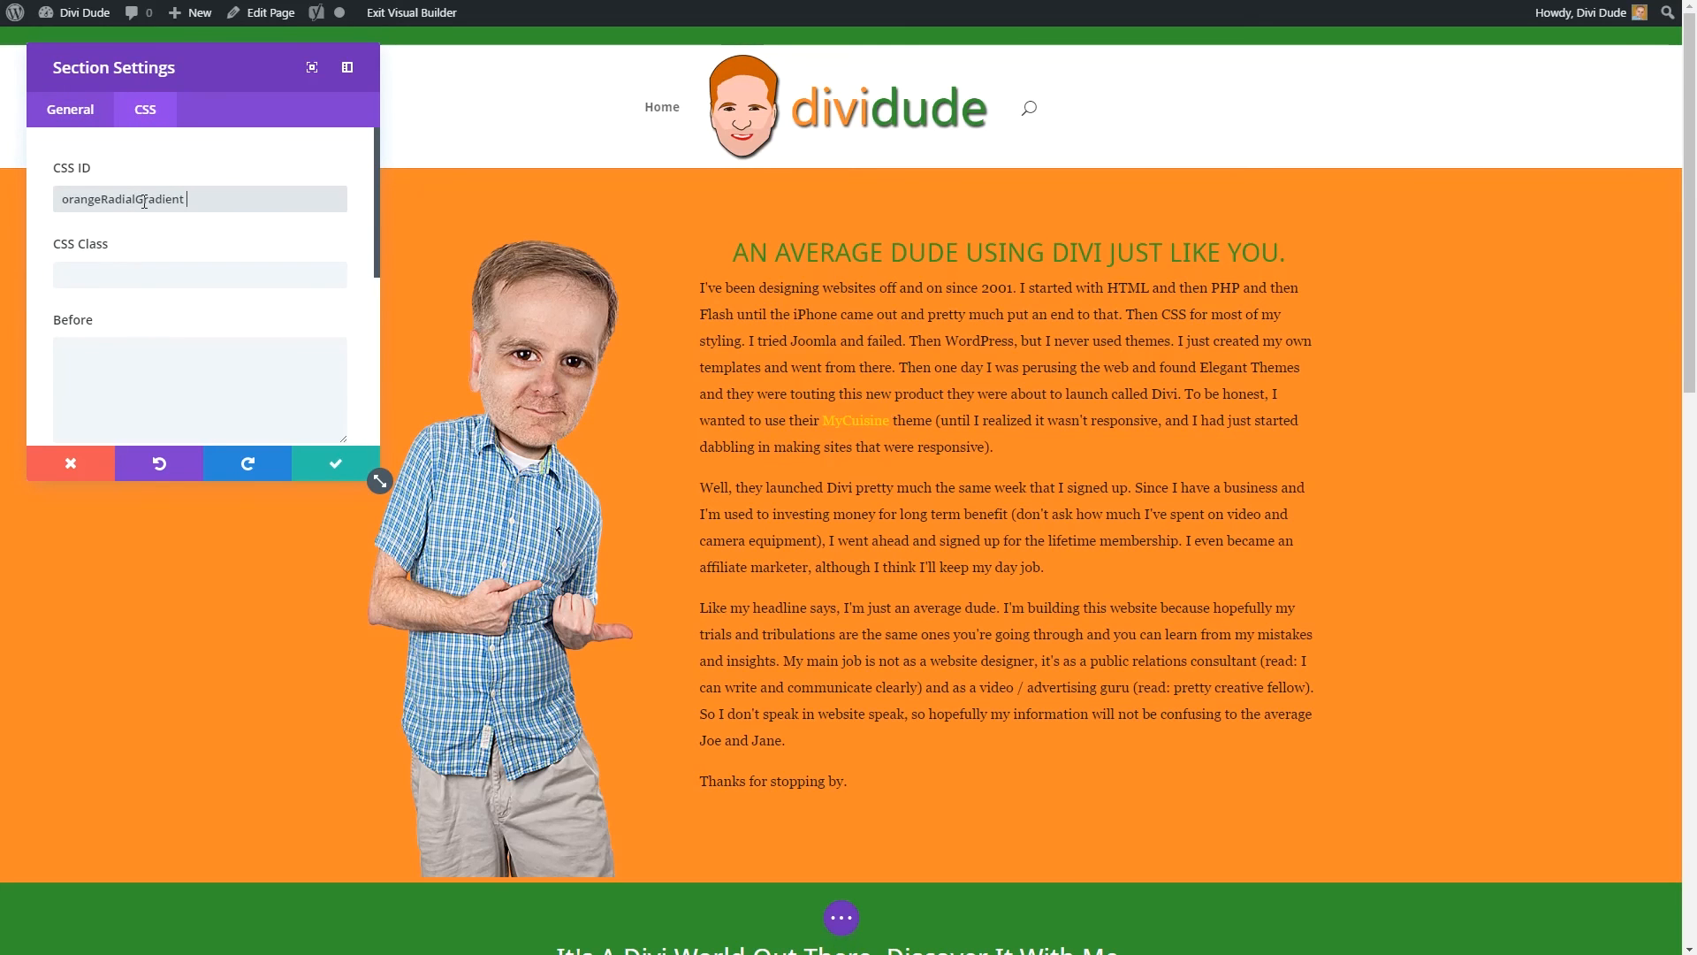
pyautogui.moveTo(195, 202); pyautogui.dragTo(24, 199)
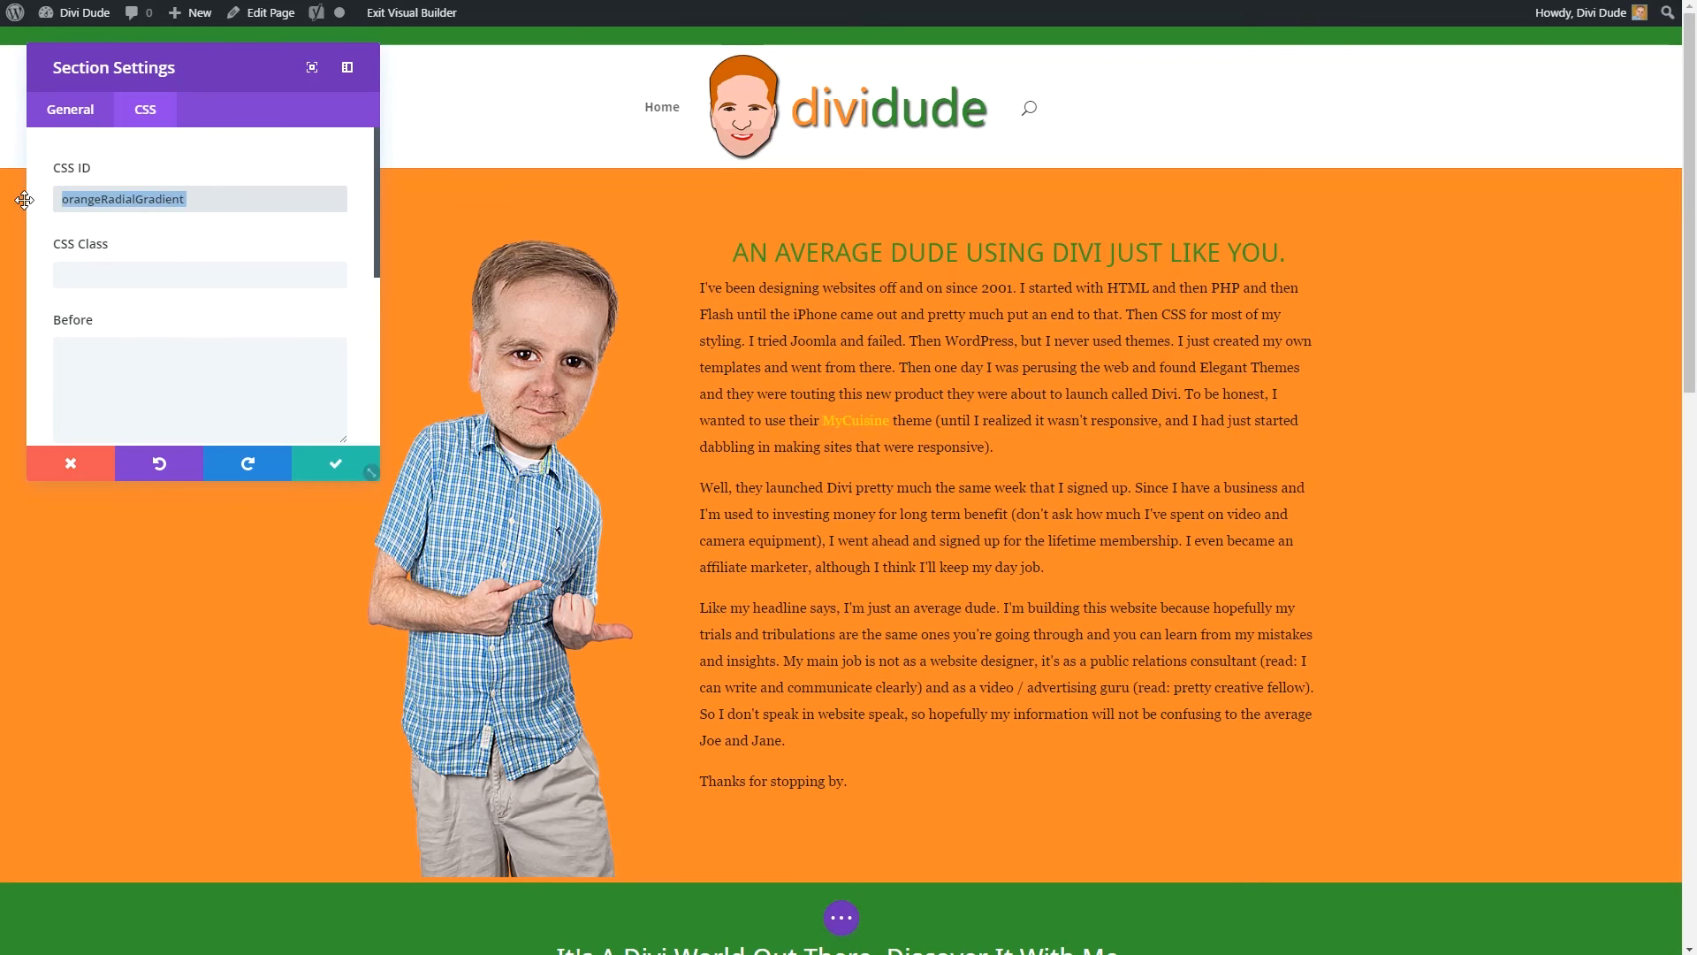
pyautogui.hotkey('ctrl', 'x')
# Set the orange section's CSS class to orangeRadialGradient, apply the section settings and save the page.
pyautogui.click(103, 275)
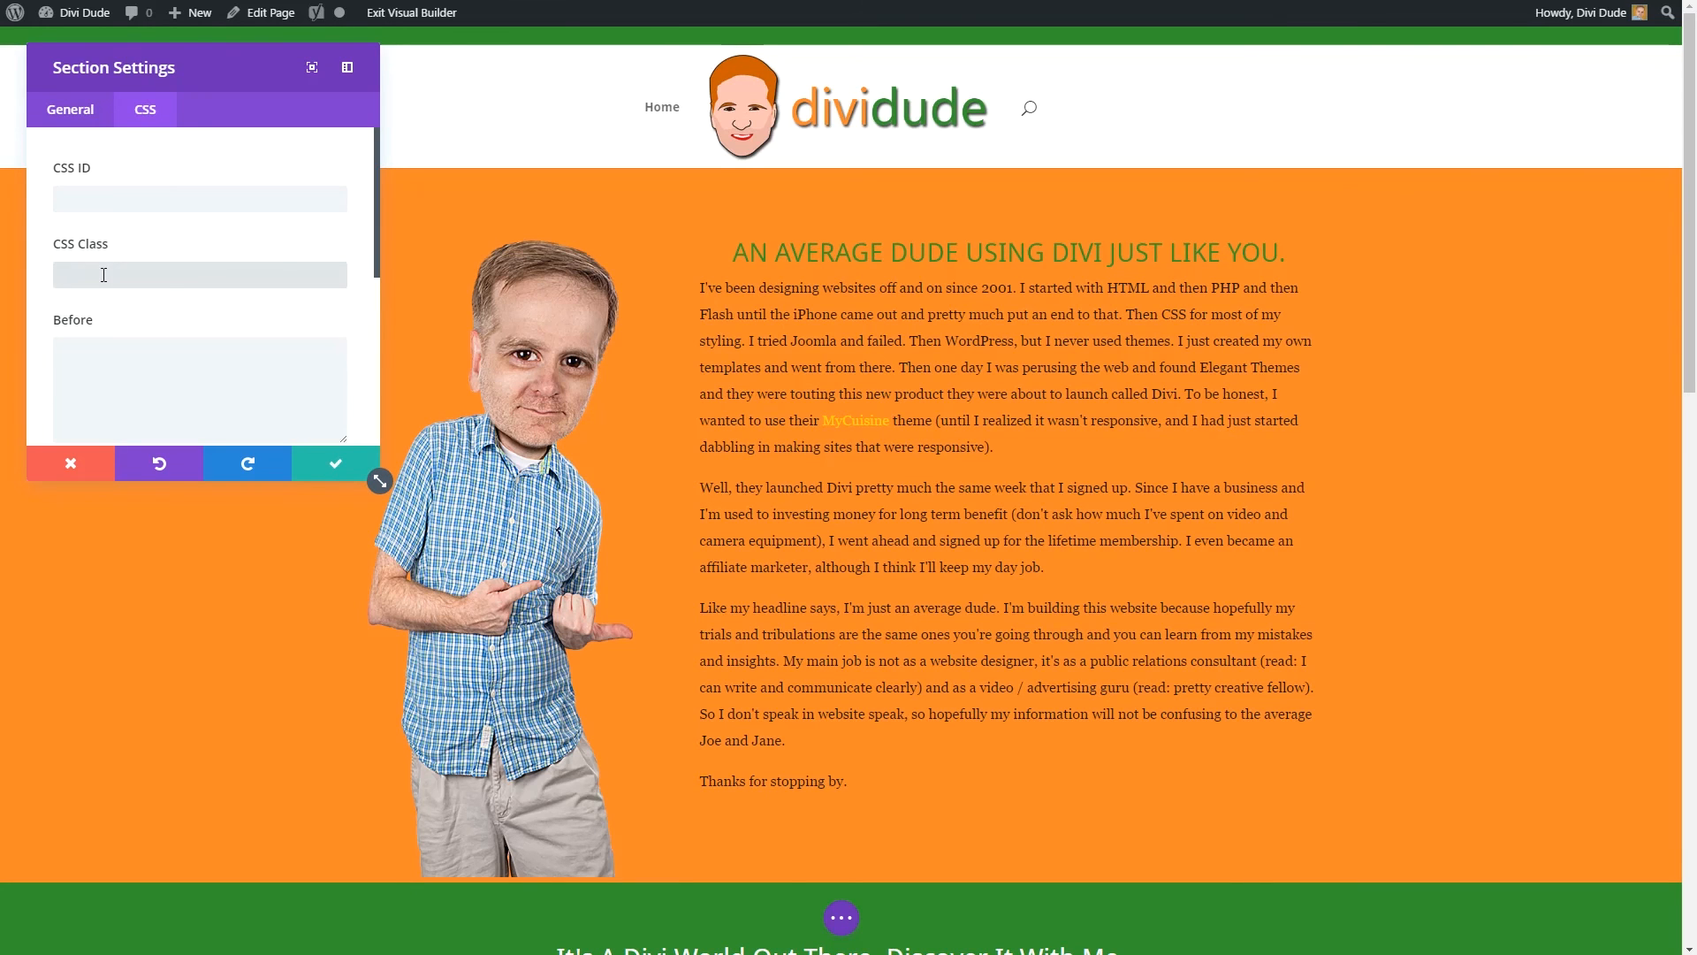
pyautogui.hotkey('ctrl', 'v')
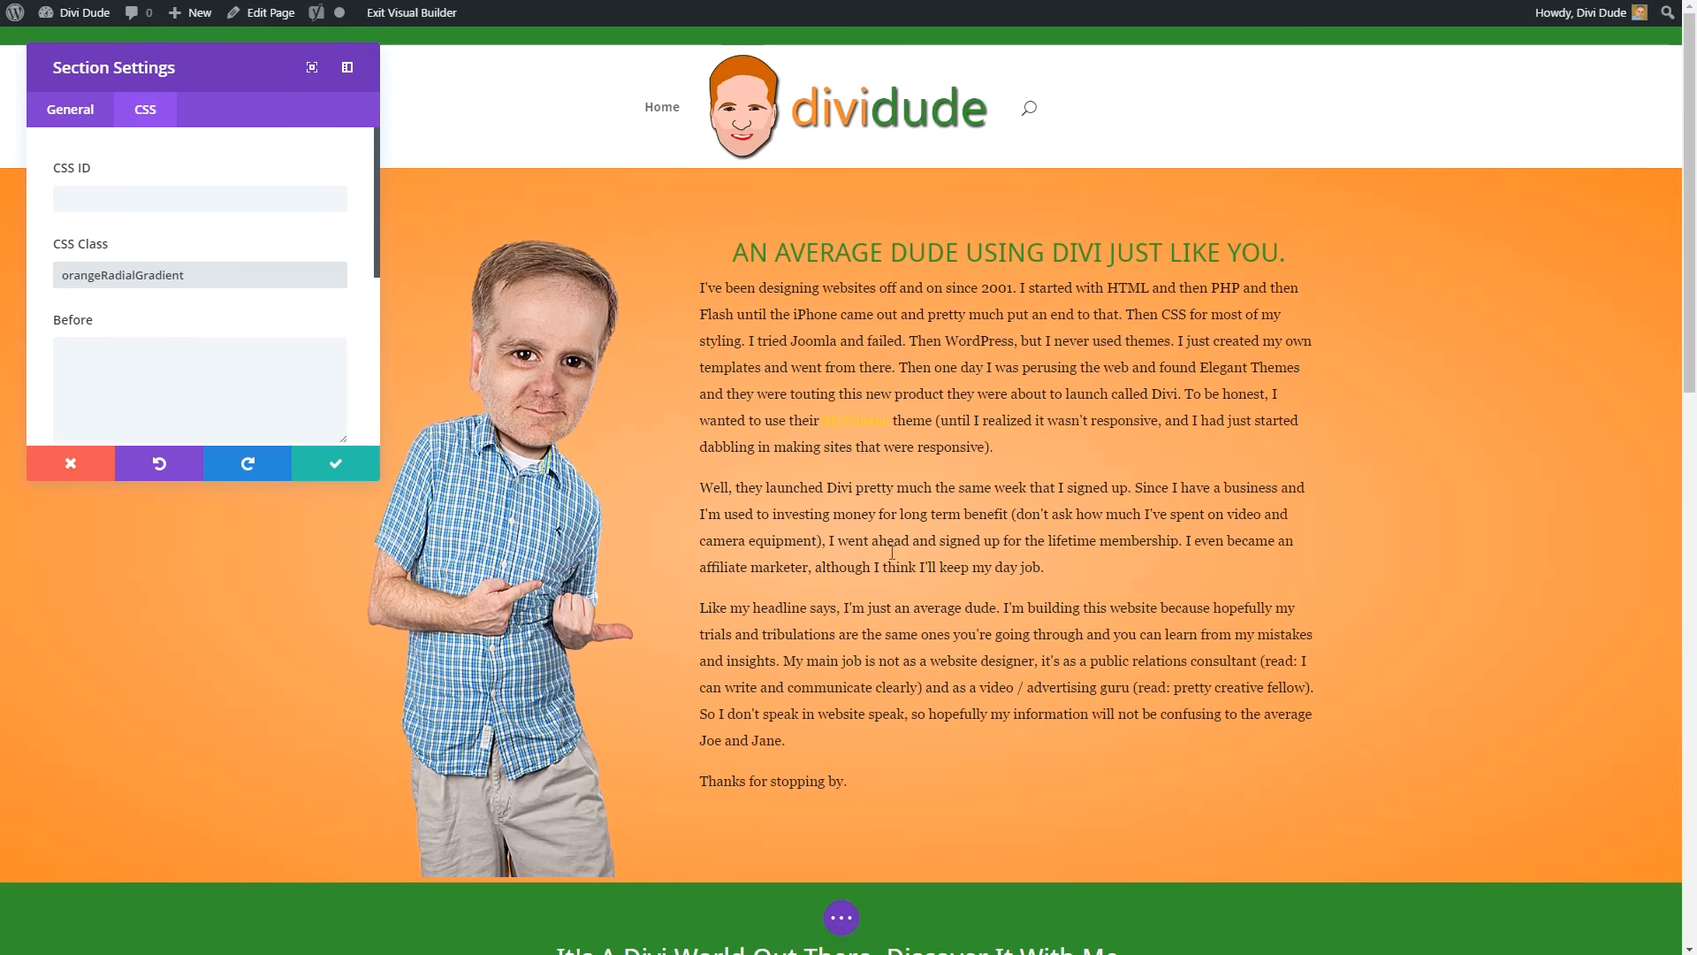
pyautogui.click(334, 463)
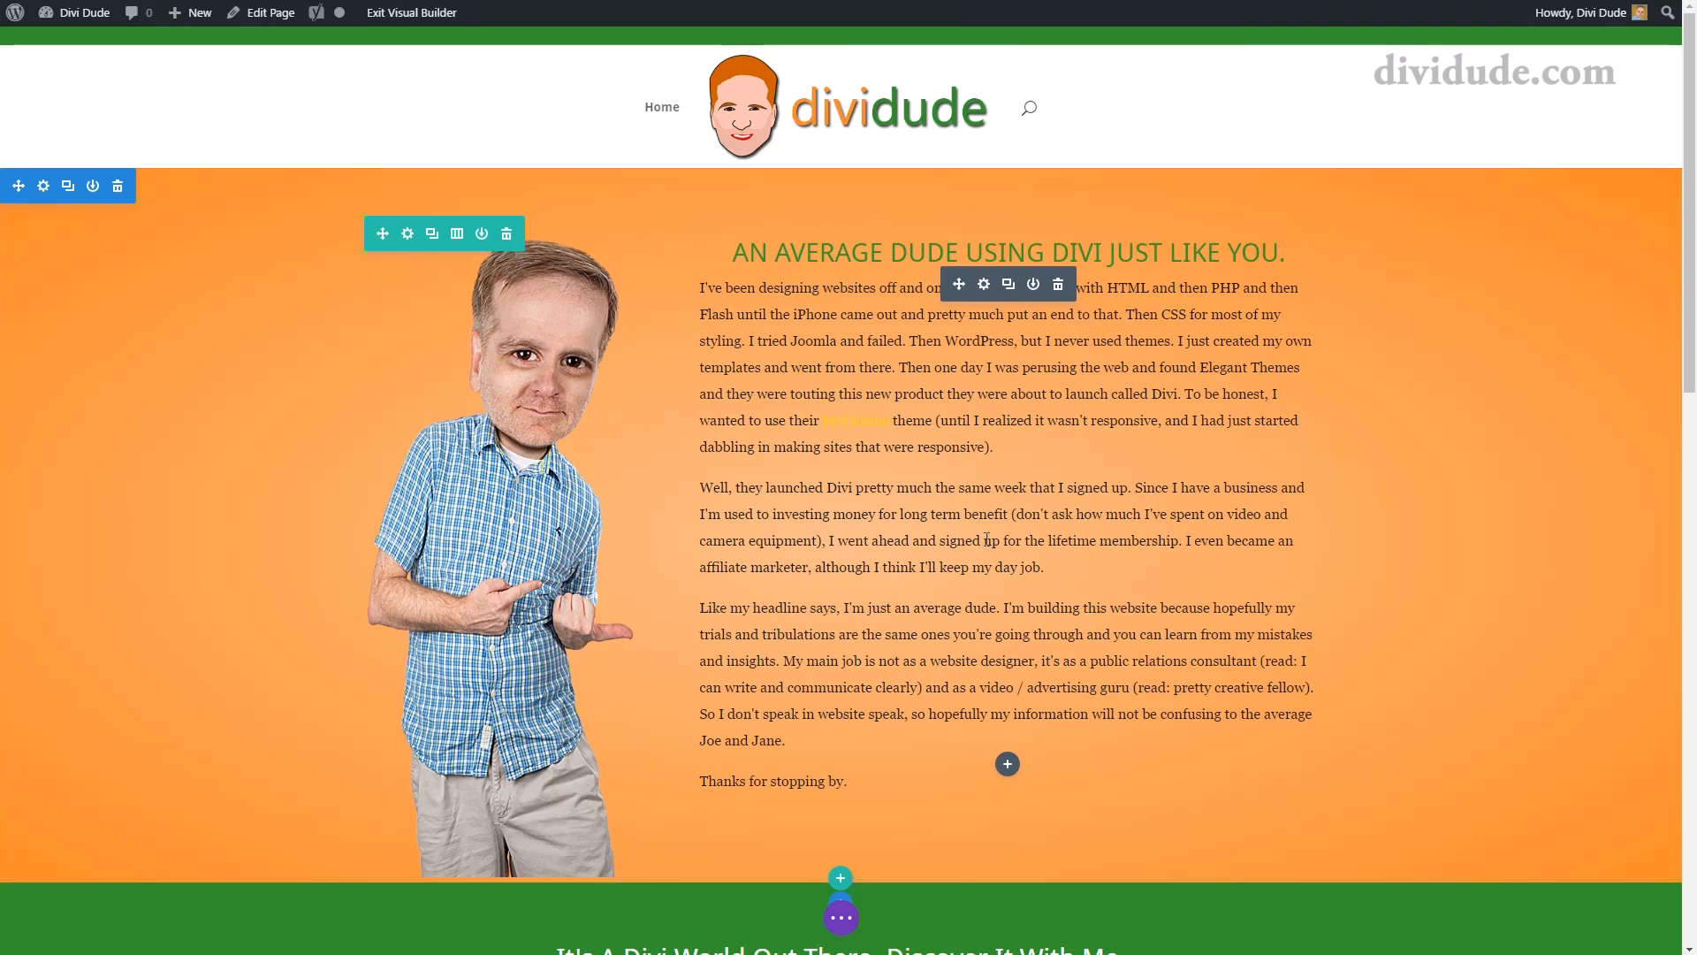
pyautogui.click(841, 917)
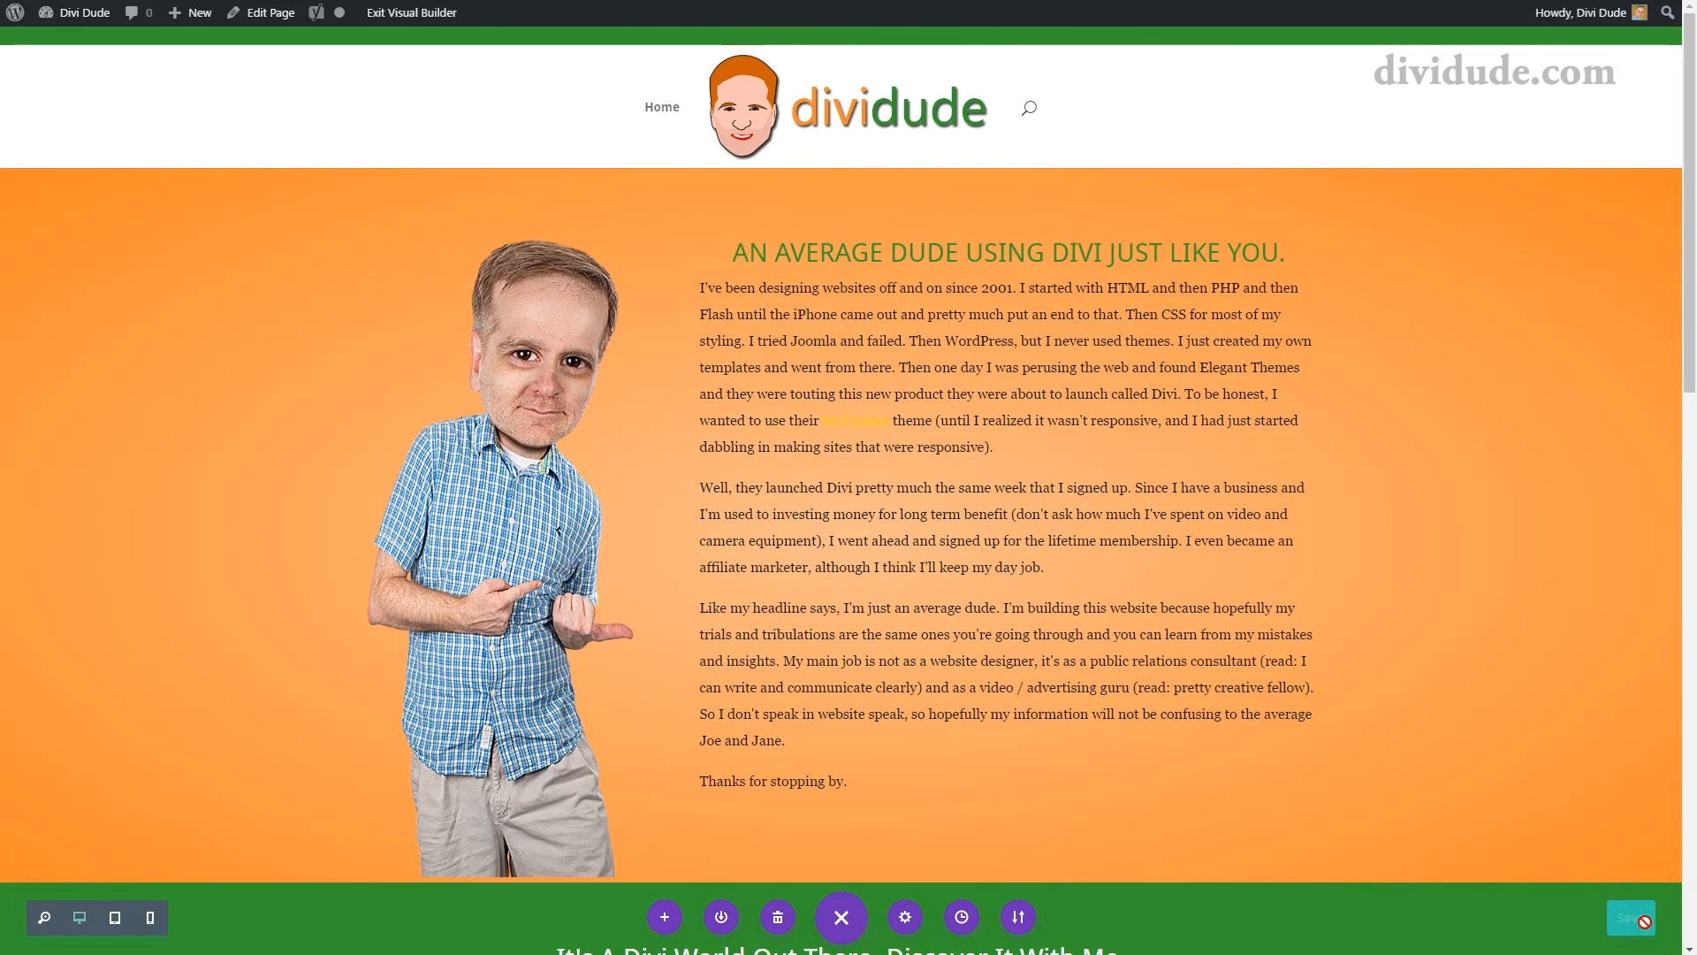